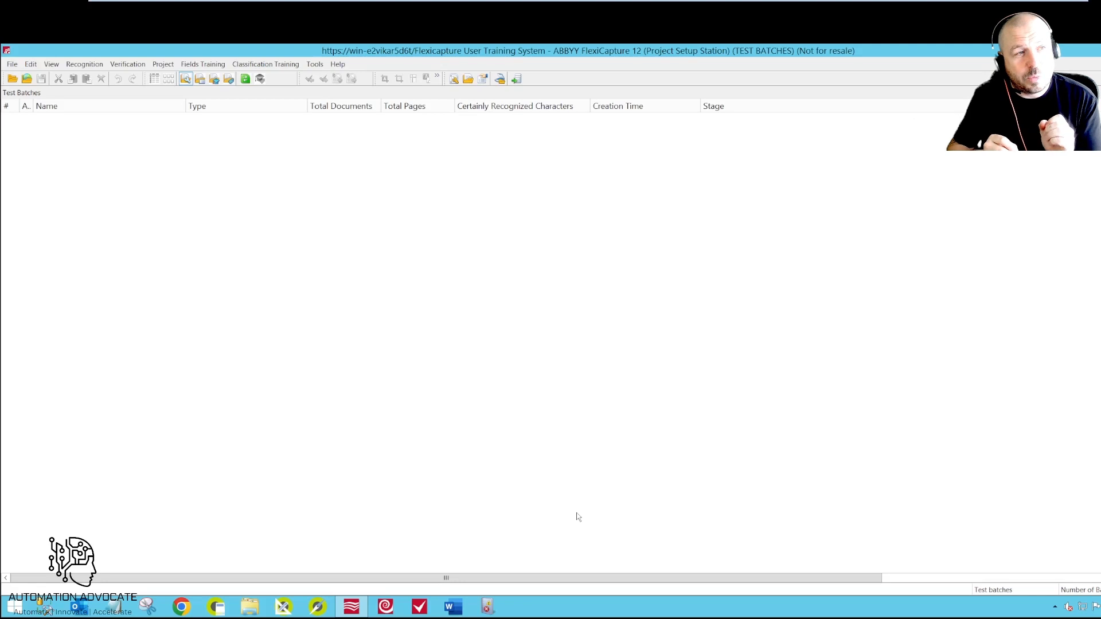
Create a new test batch with the batch type Invoices & Credit Notes.
right_click(113, 156)
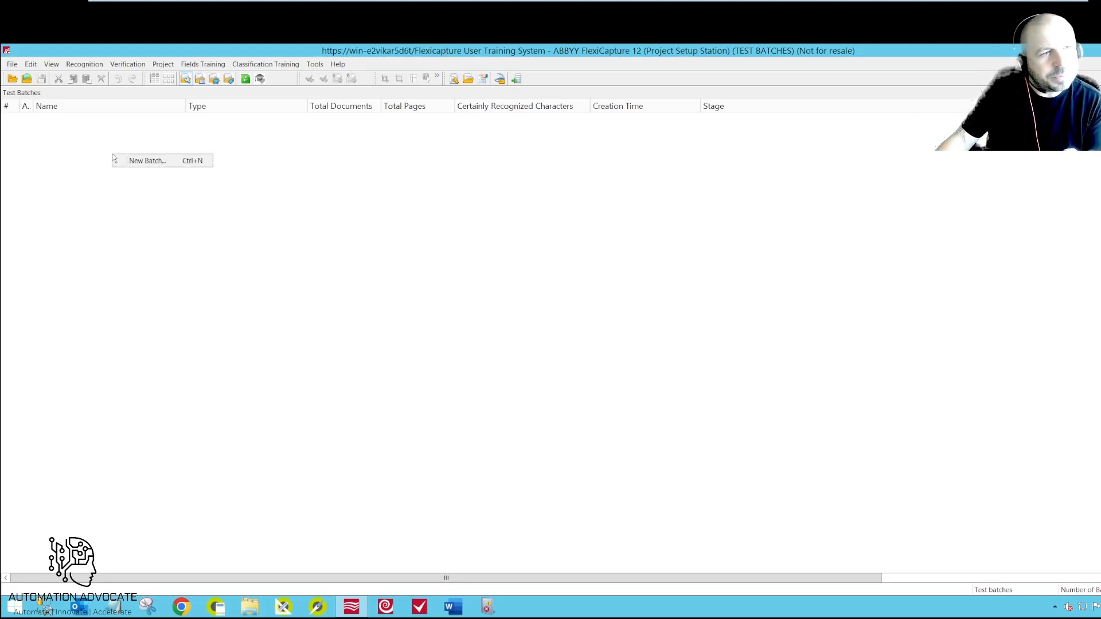
click(159, 165)
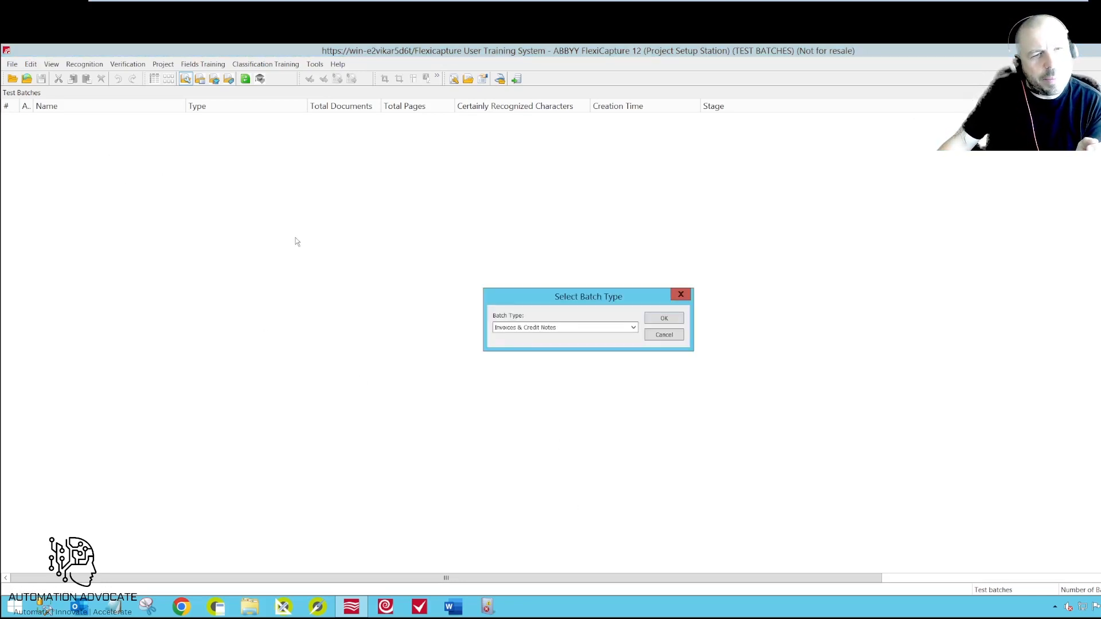
click(665, 319)
Load the image file Purchase Invoice 1 a.pdf into the new test batch.
right_click(63, 122)
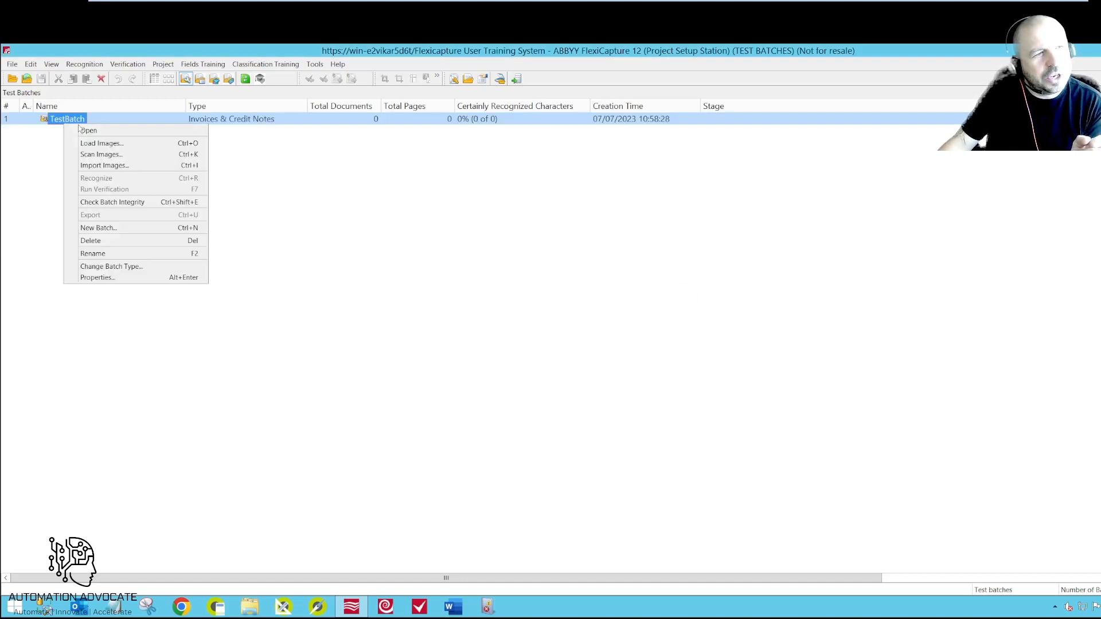
click(124, 145)
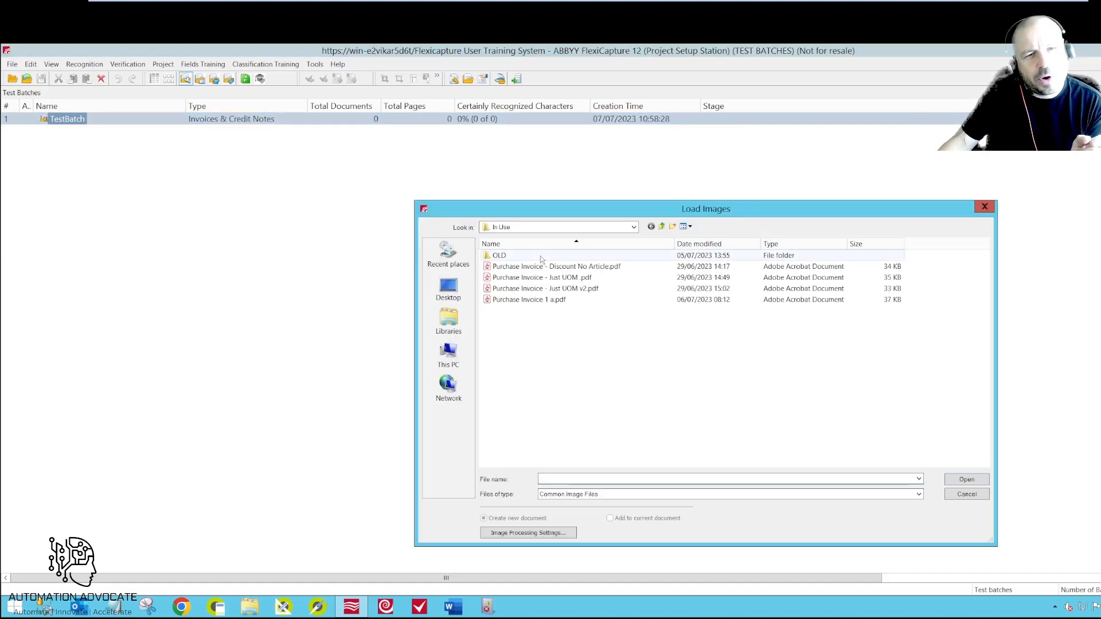
double_click(557, 301)
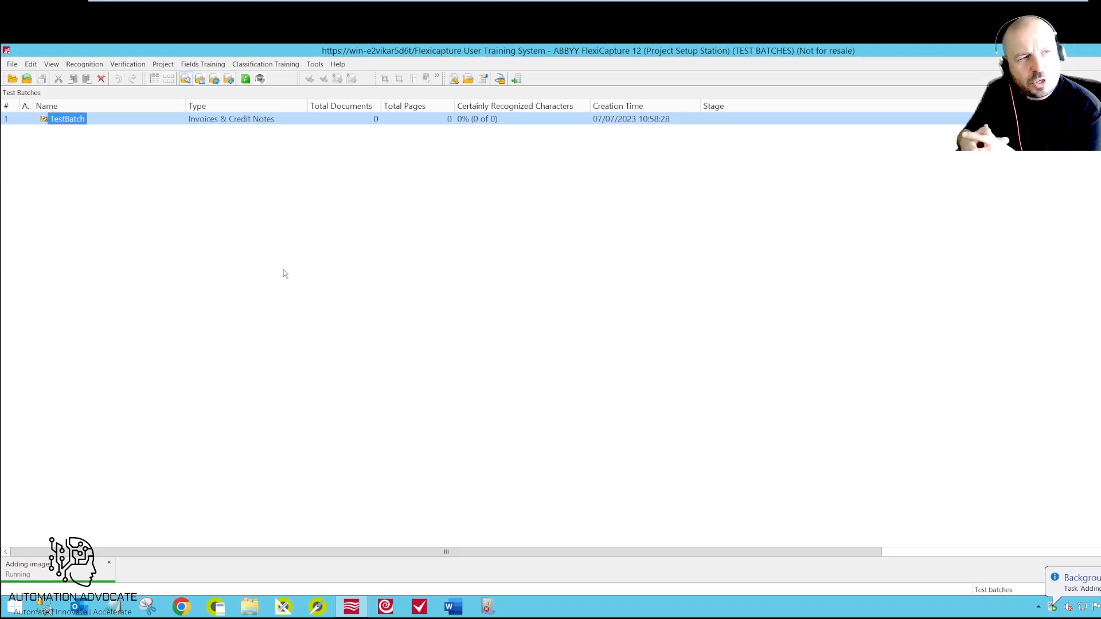
Open the invoice document in TestBatch and check its expanded vendor details before collapsing them again.
double_click(66, 119)
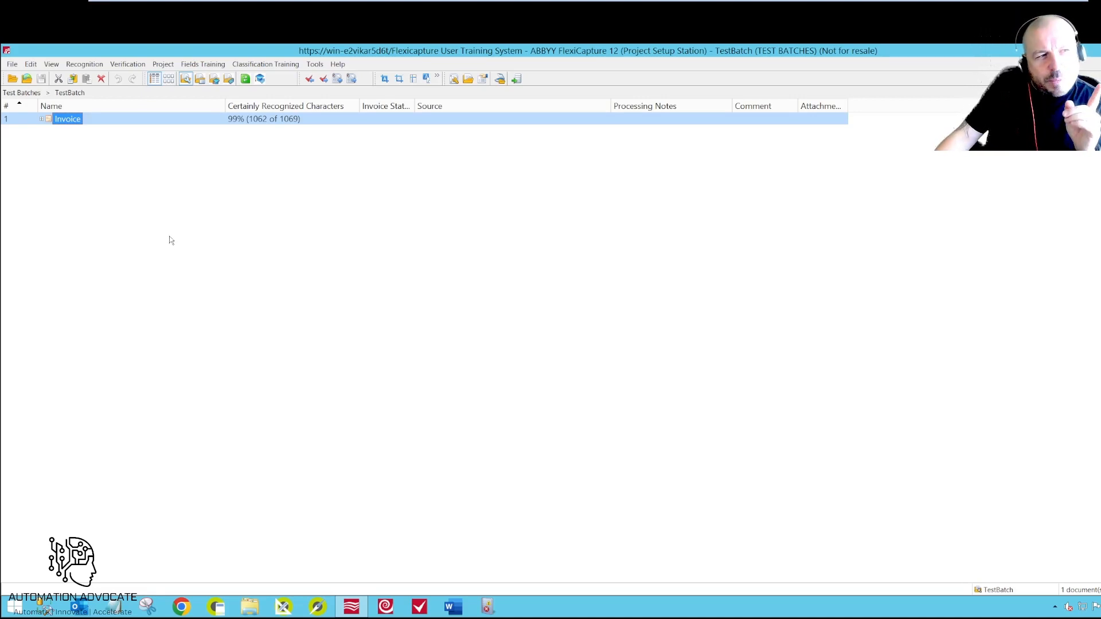
double_click(69, 118)
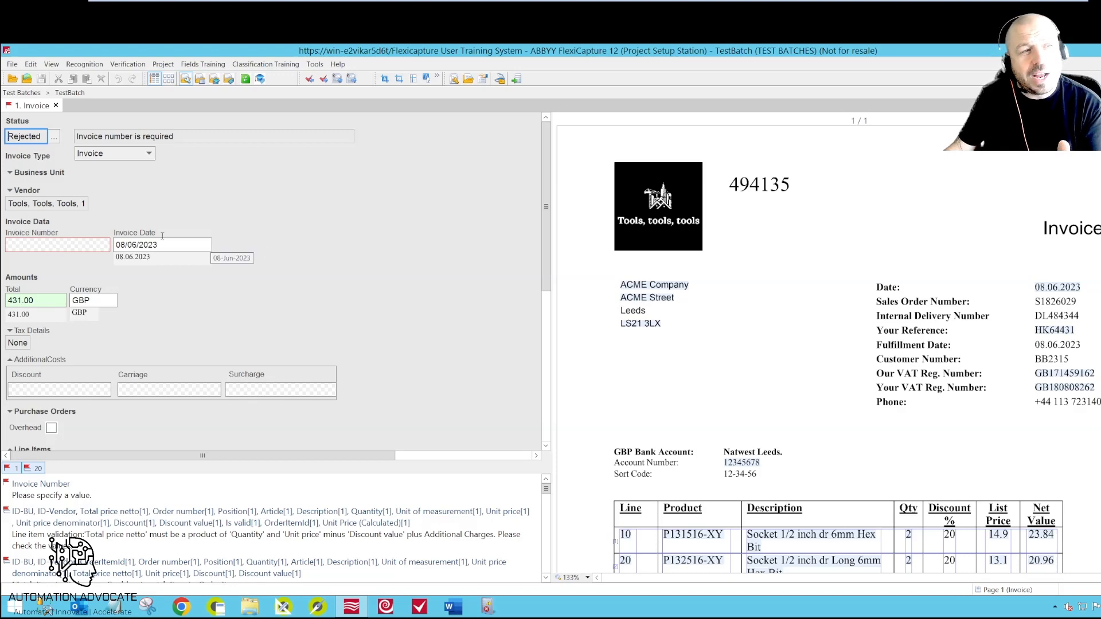
click(60, 203)
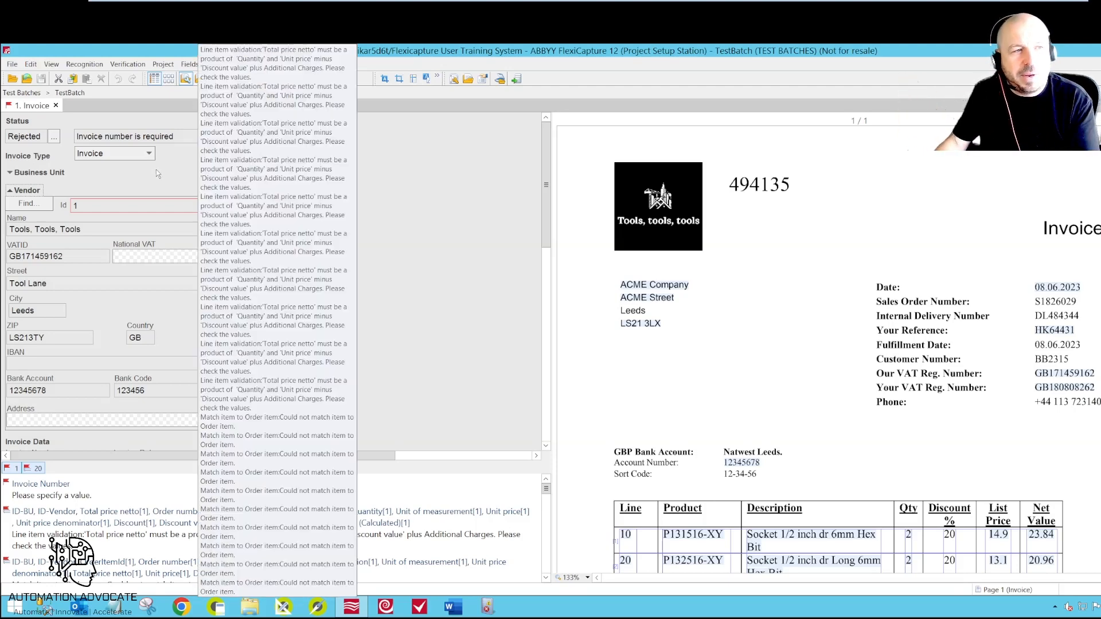
click(26, 191)
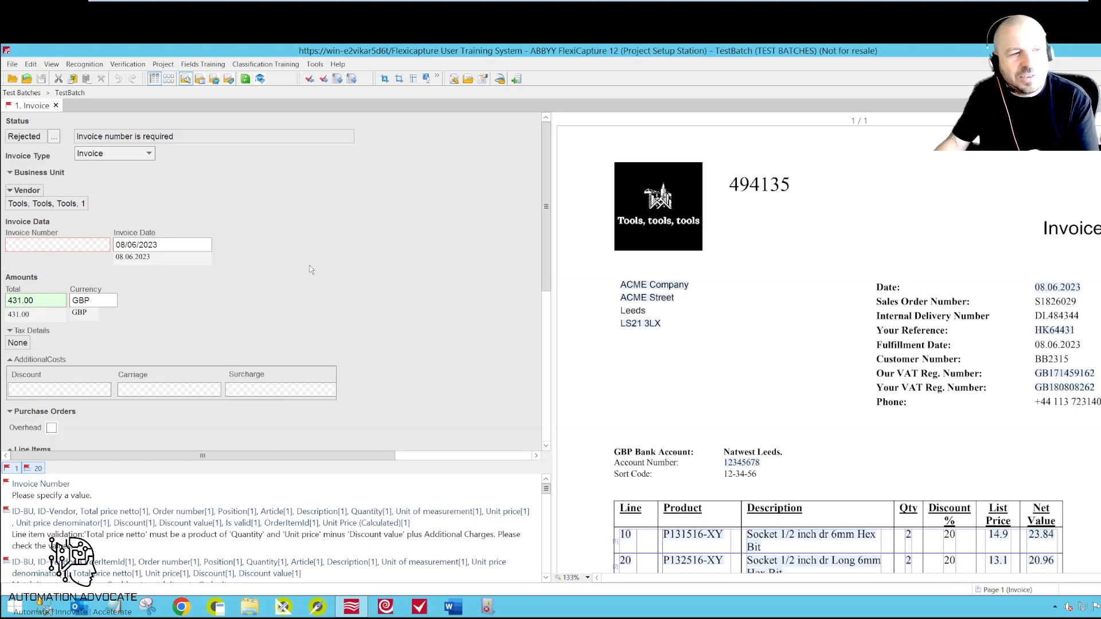
Expand the invoice's Purchase Orders section and select the captured order number to find its source on the image.
scroll(258, 261, down, 5)
click(72, 210)
click(129, 228)
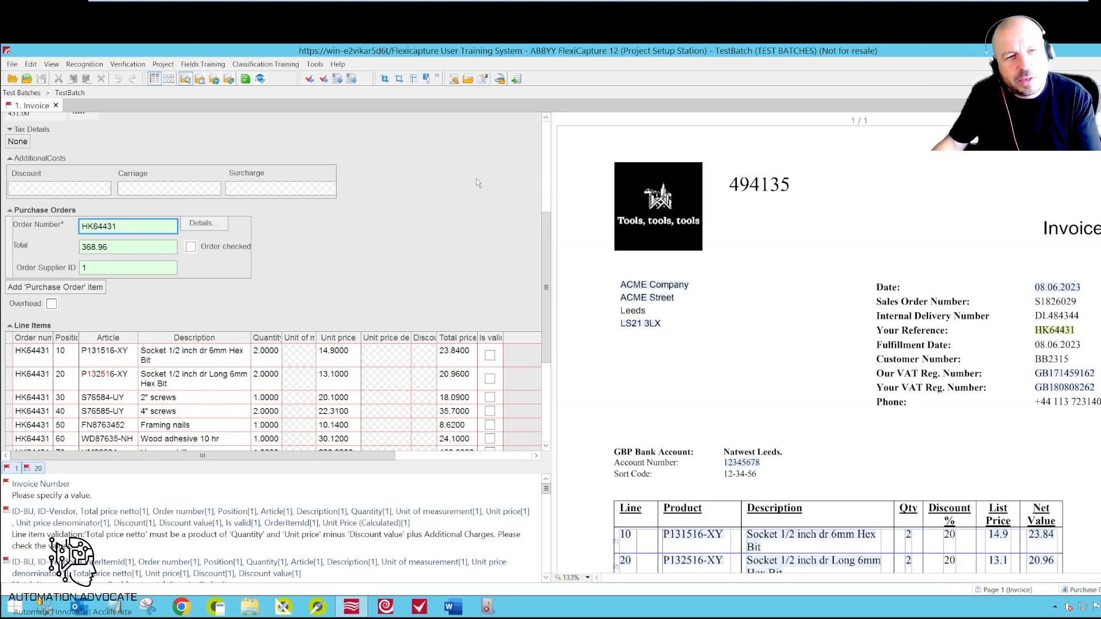
Fill the empty Invoice Number field from the number beside the vendor logo on the invoice image.
drag(547, 228, 551, 150)
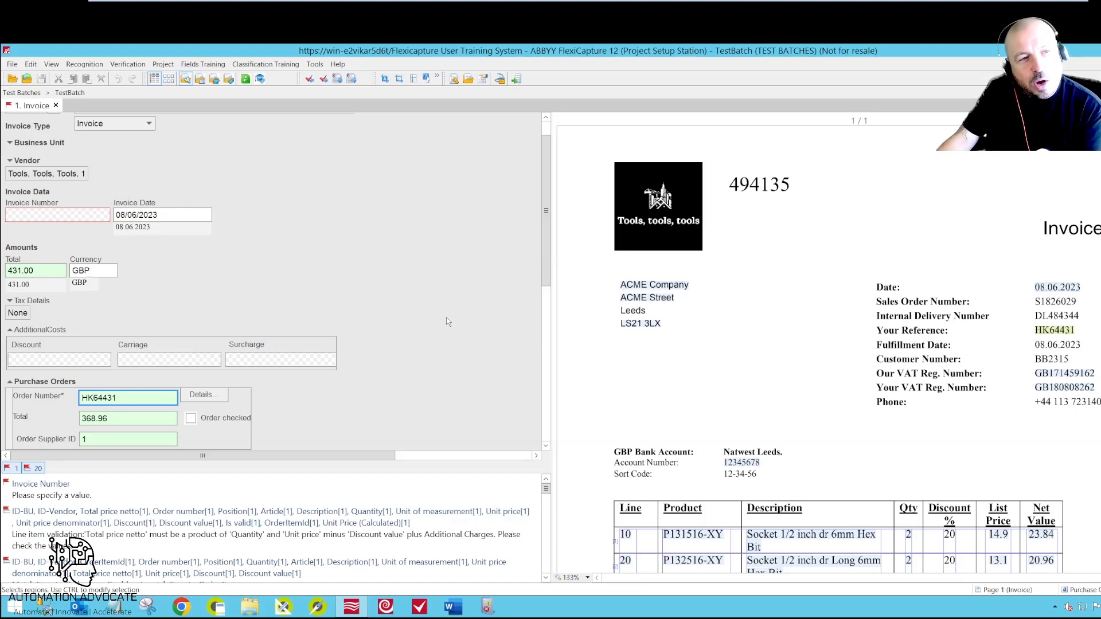
click(70, 219)
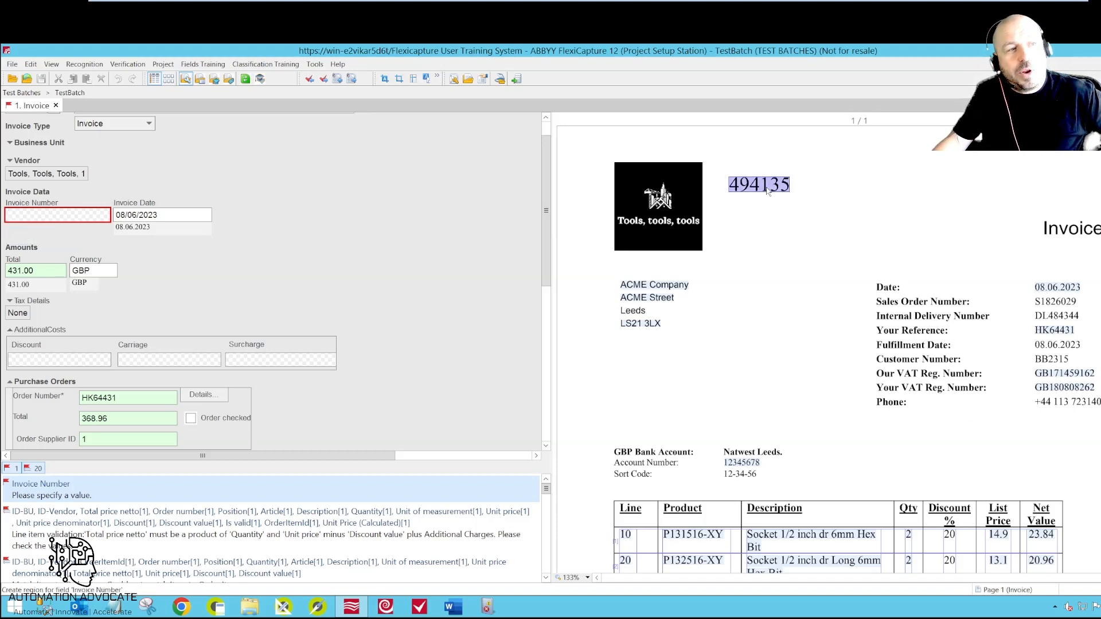
click(767, 191)
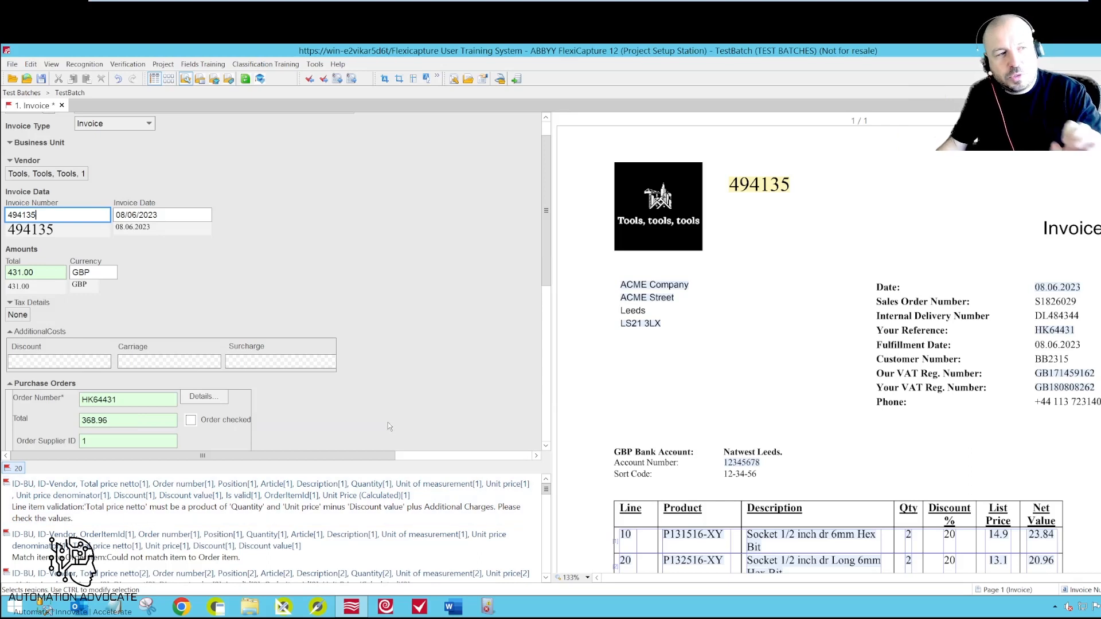
Examine the validation errors, locate the one for the Rawlplug resin 300ml line, and compare the line item price and OrderItemId columns.
scroll(490, 517, down, 3)
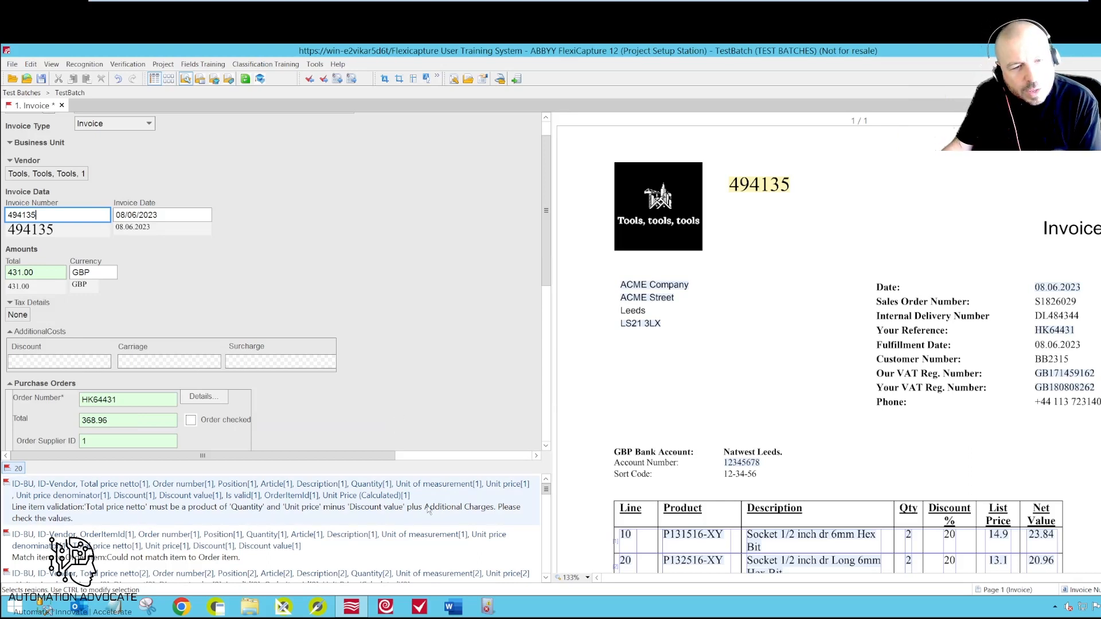
scroll(491, 518, down, 10)
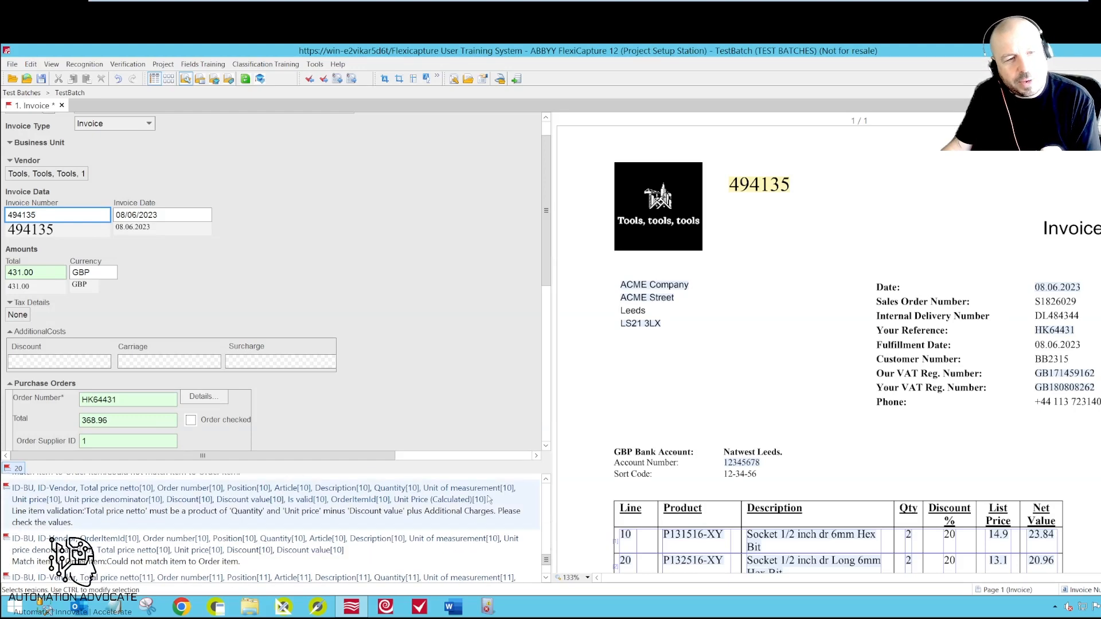
click(507, 515)
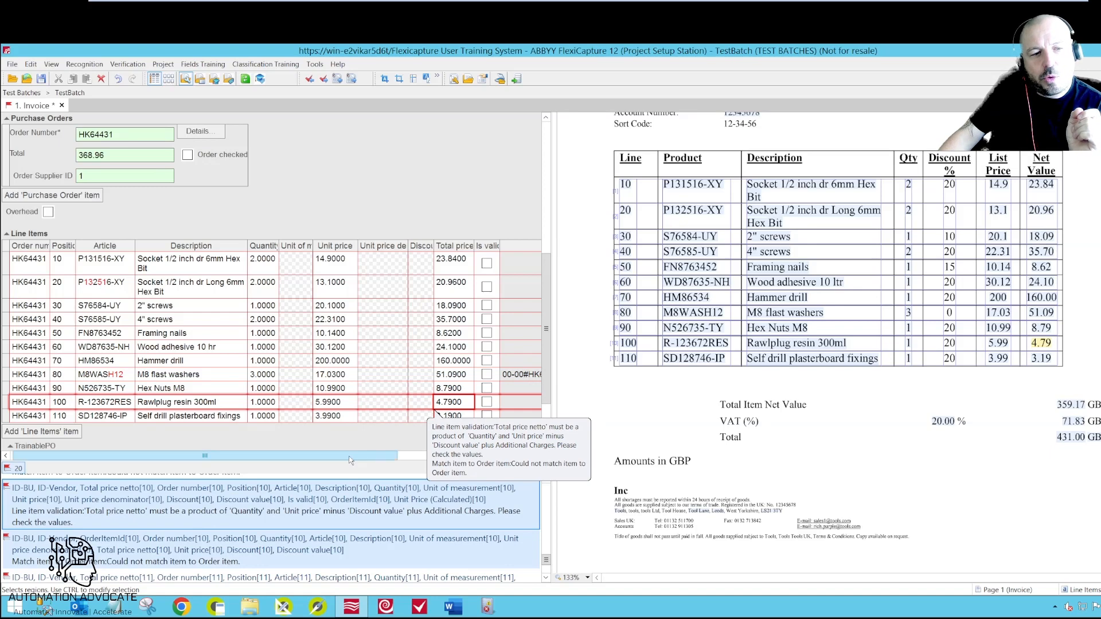
drag(350, 456, 429, 459)
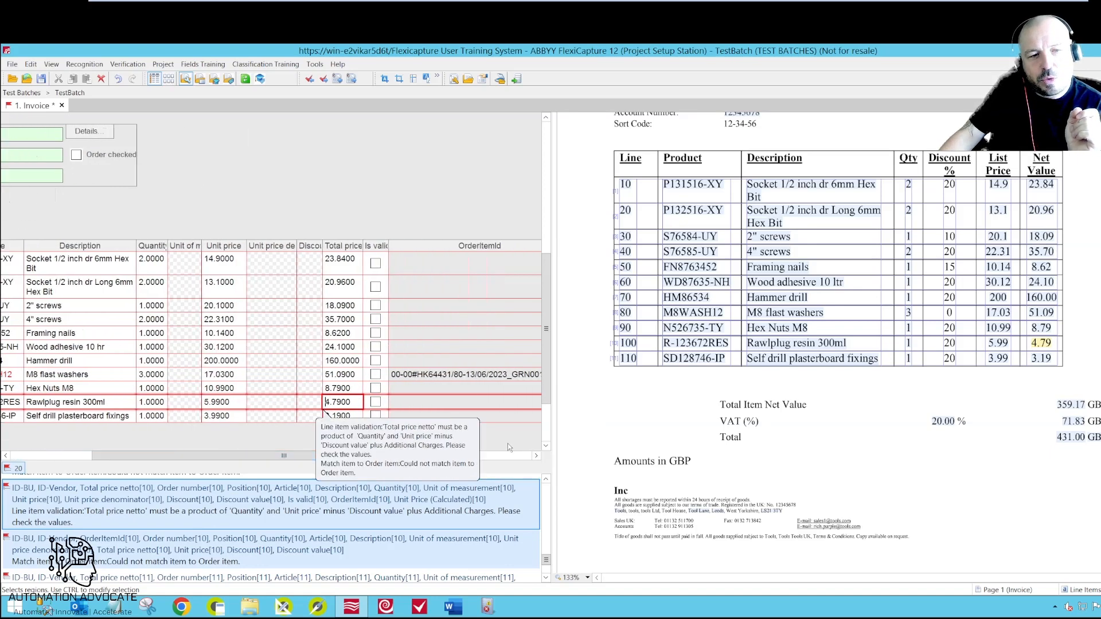
drag(259, 458, 304, 459)
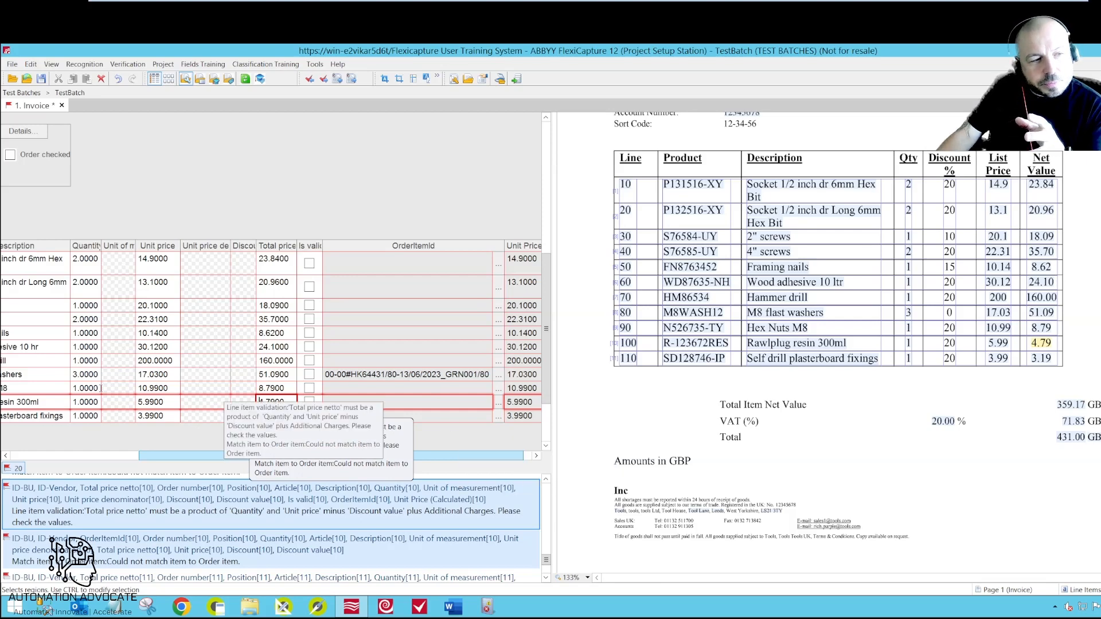
drag(145, 455, 55, 455)
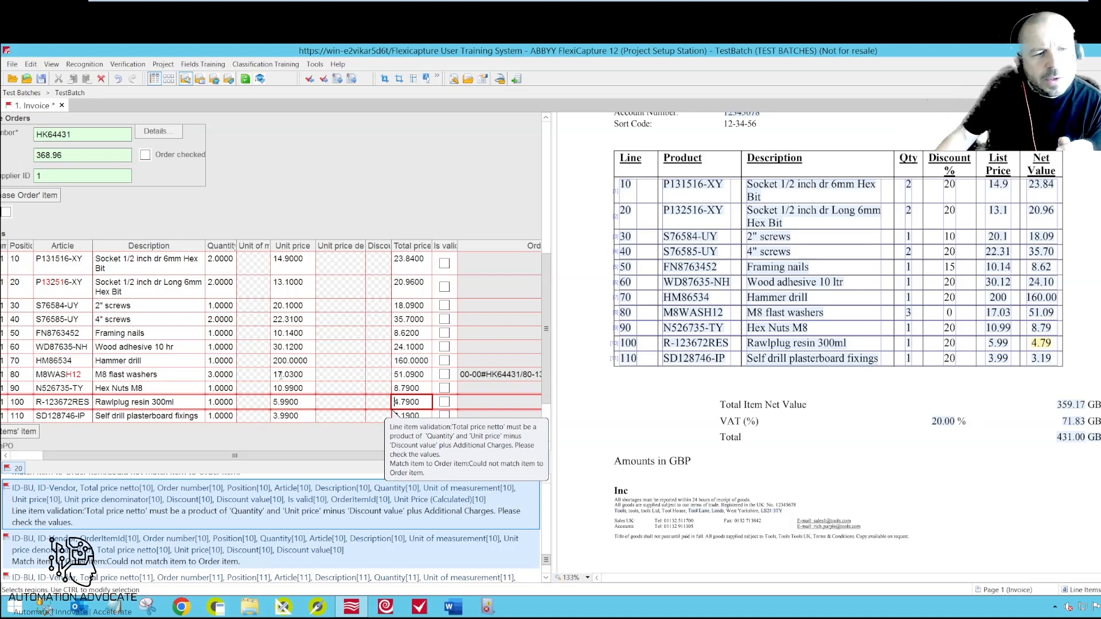
drag(242, 457, 313, 459)
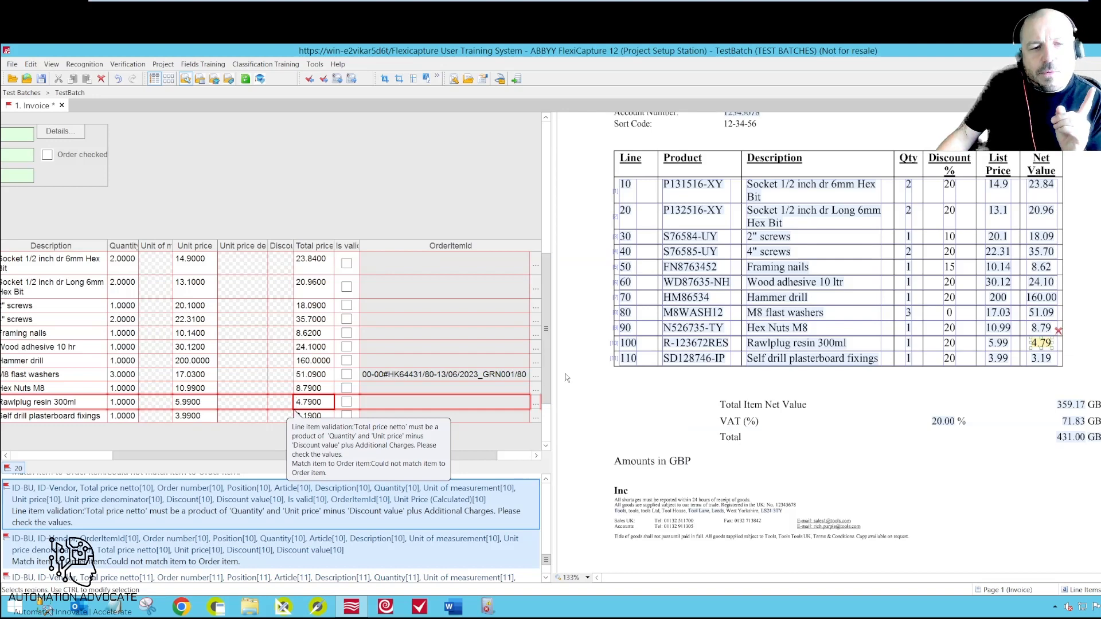
Look up the order items for the M8 flast washers line, including used ones, and inspect the Flat Washers - M10 entry without applying it.
click(537, 376)
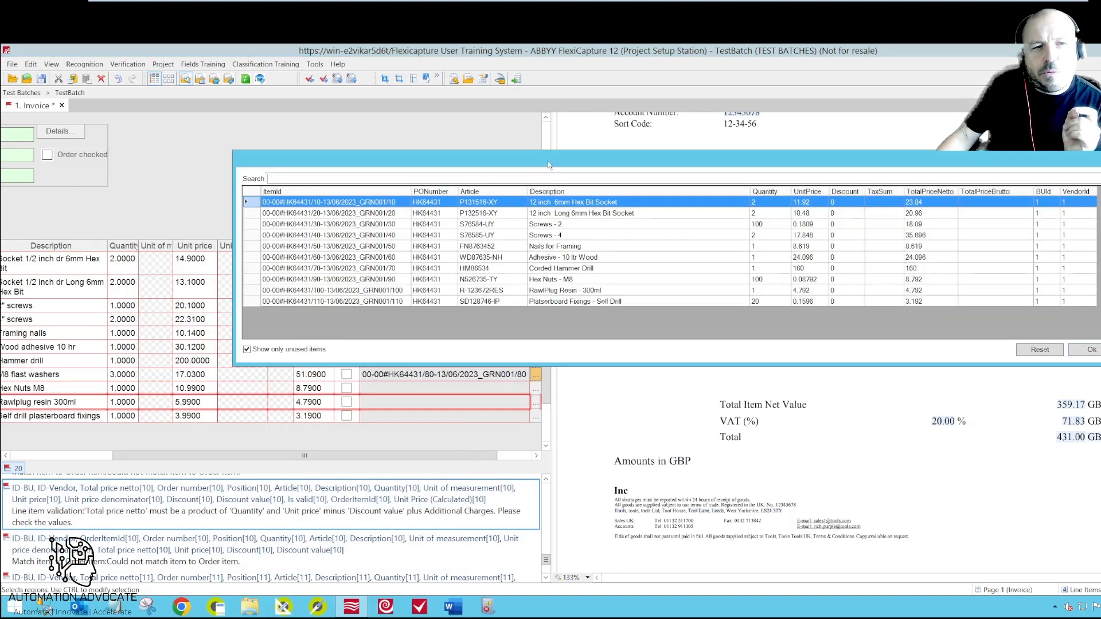
drag(548, 161, 449, 402)
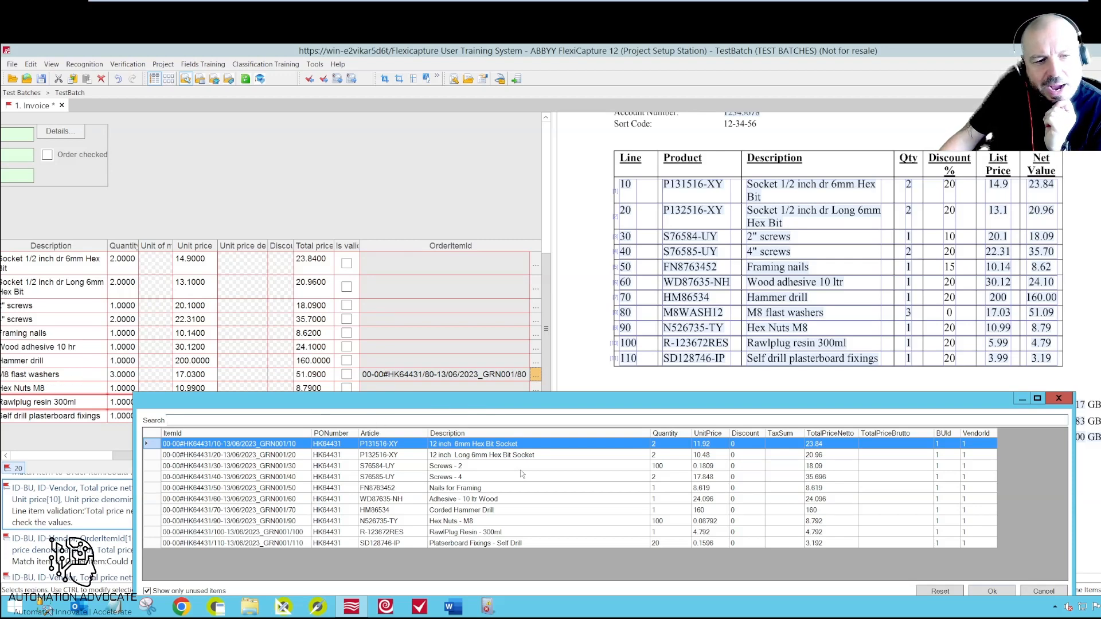
click(147, 591)
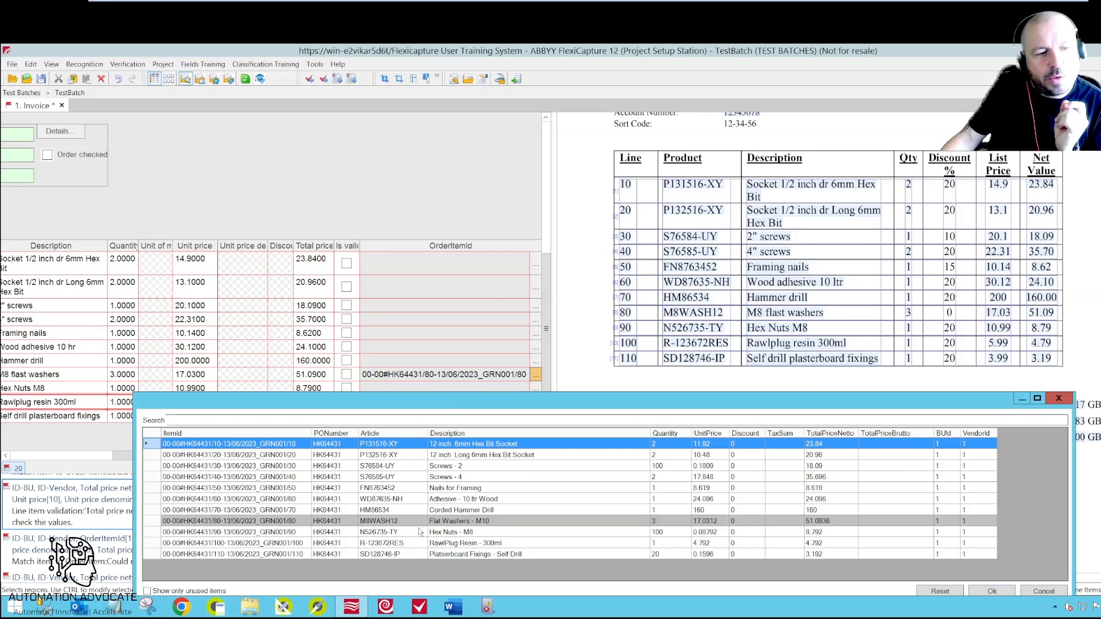
click(482, 522)
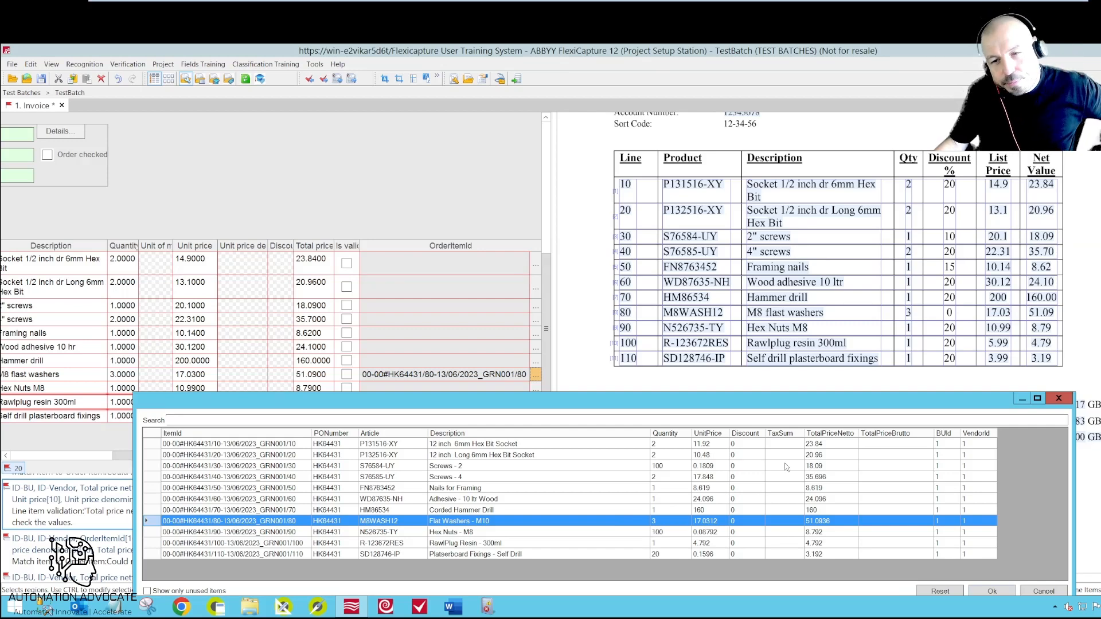
click(1058, 399)
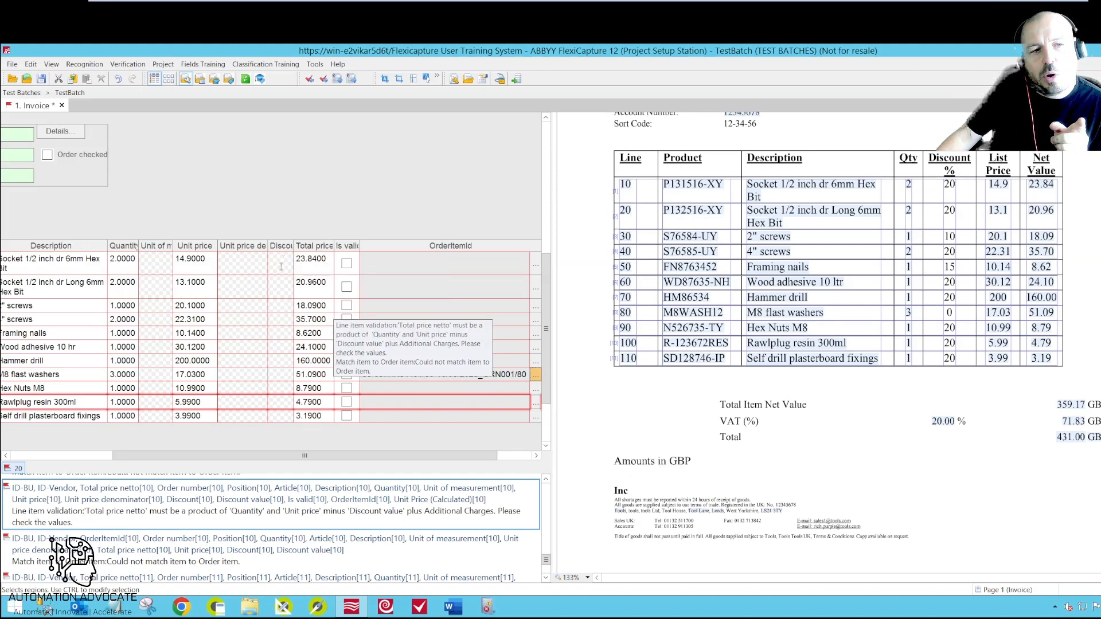
Capture the invoice image's Discount % column into the Discount field of the line items table.
click(281, 267)
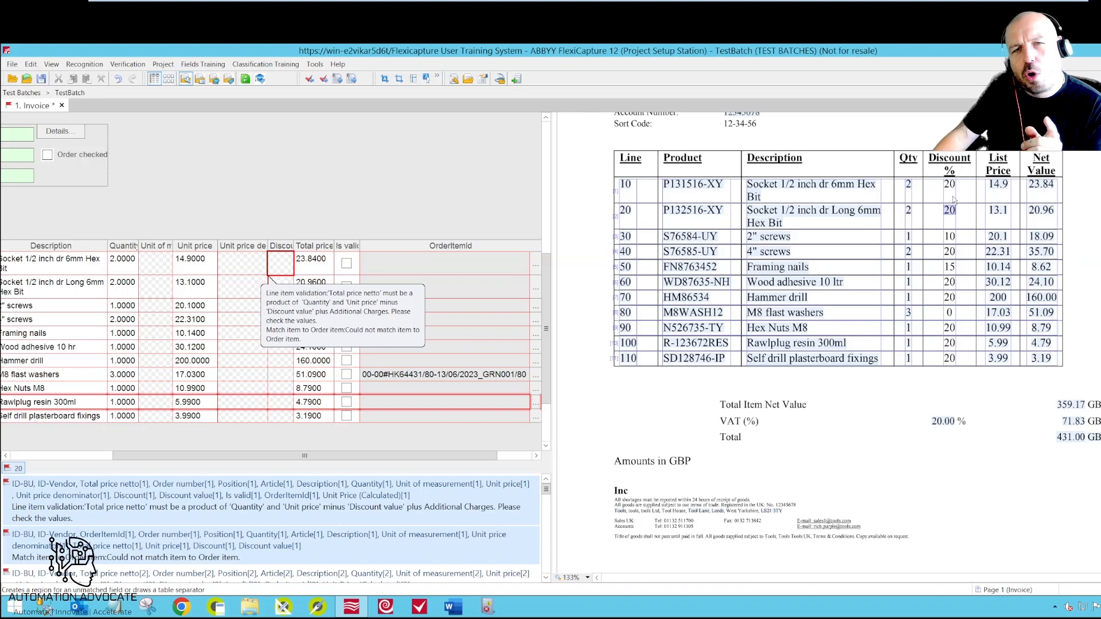
click(954, 199)
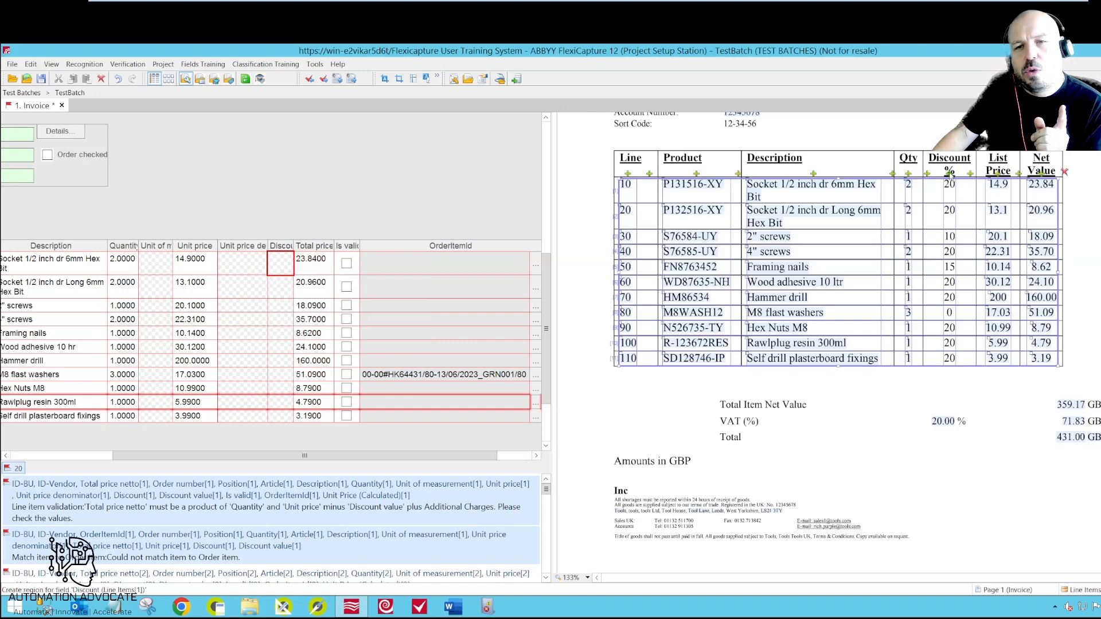
click(950, 174)
click(974, 208)
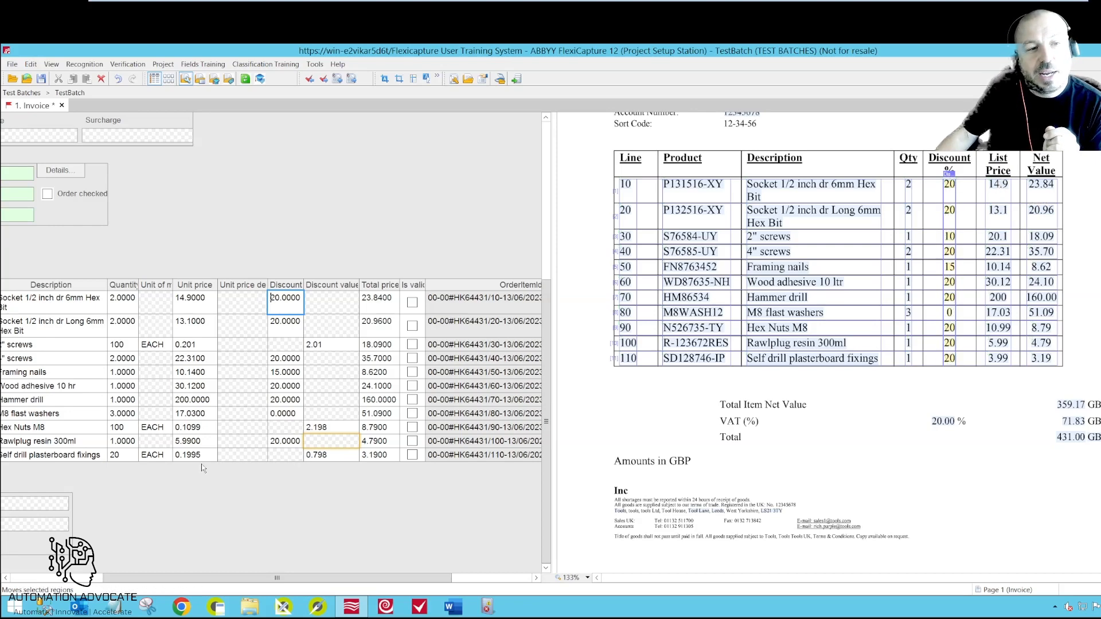
Review the line items' order item IDs, discounts and unit prices, and check the unit of measurement of the 2" screws line.
drag(427, 580, 508, 579)
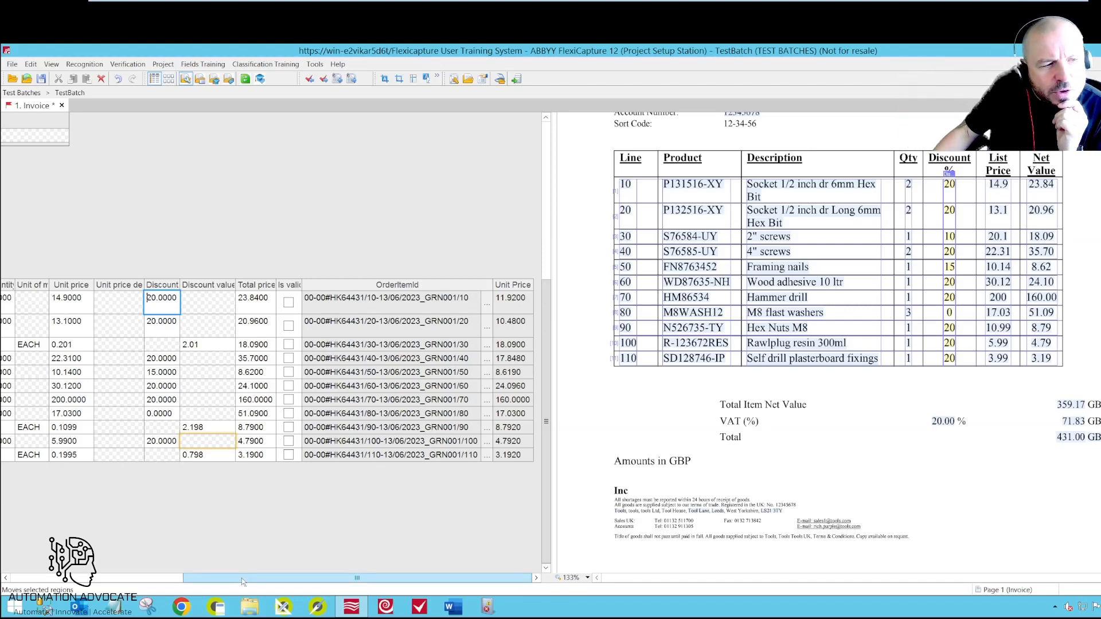
drag(242, 578, 67, 582)
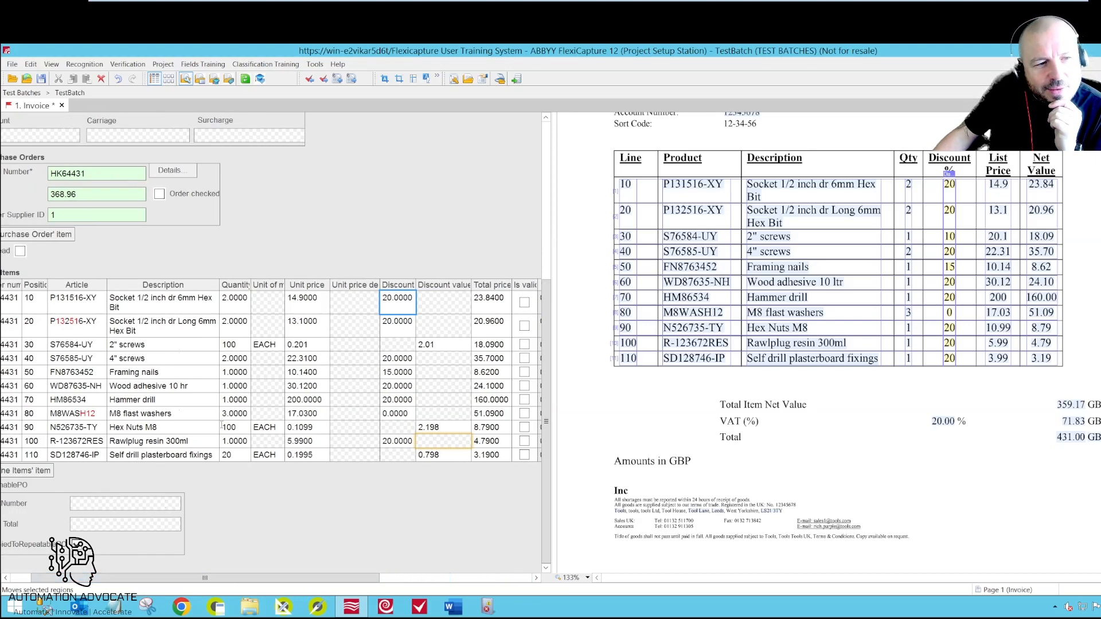
click(264, 345)
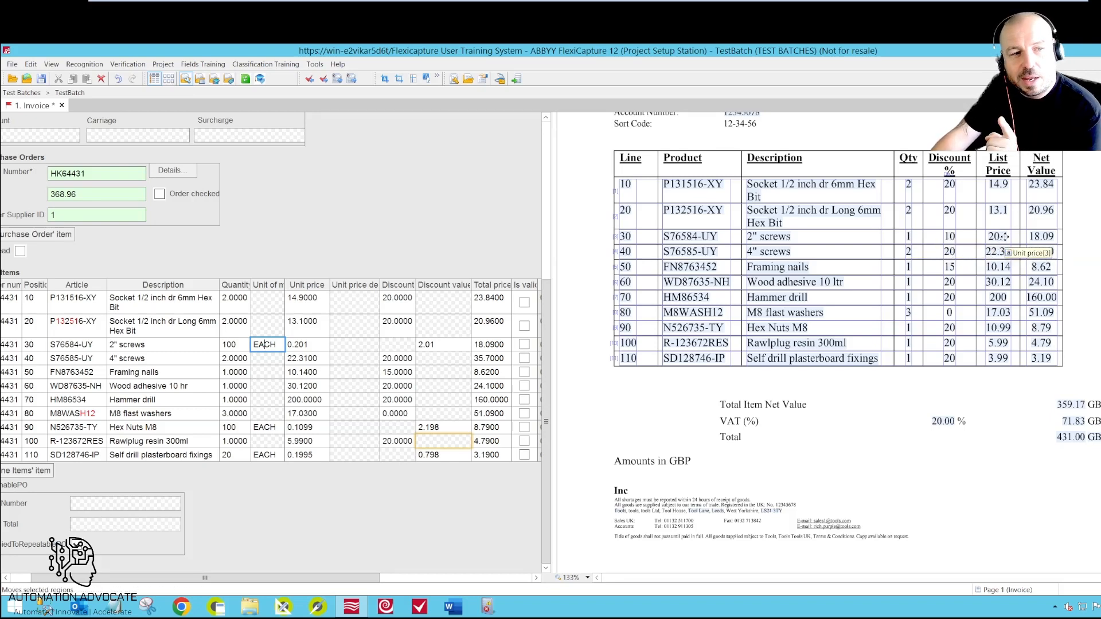
drag(357, 578, 429, 577)
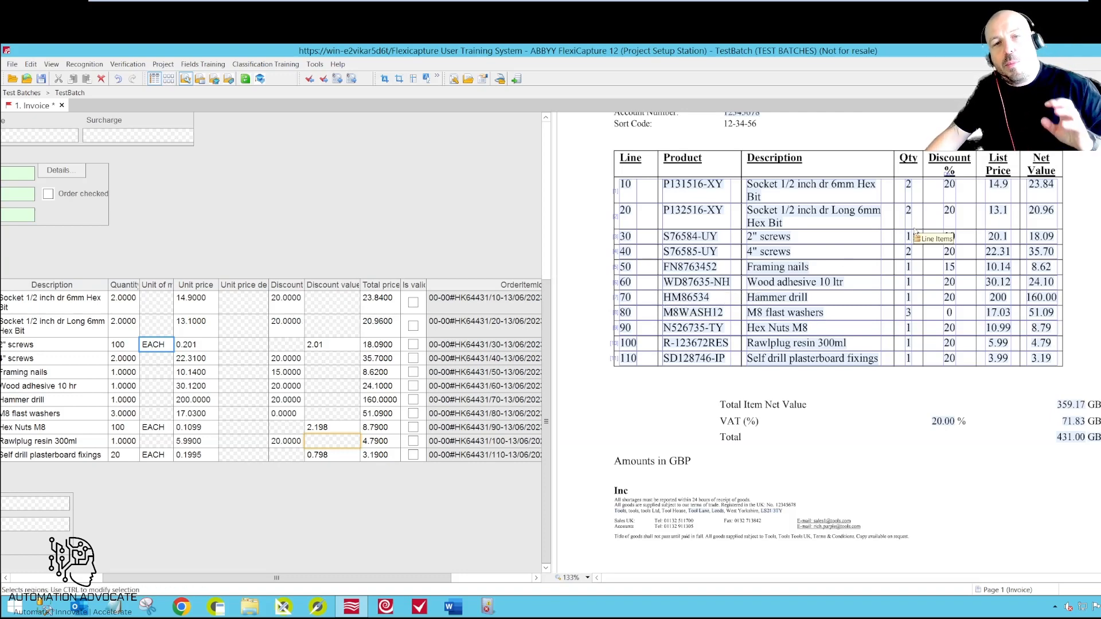
Delete the captured line items table region from the invoice image and select the Line Items table in the form.
click(931, 193)
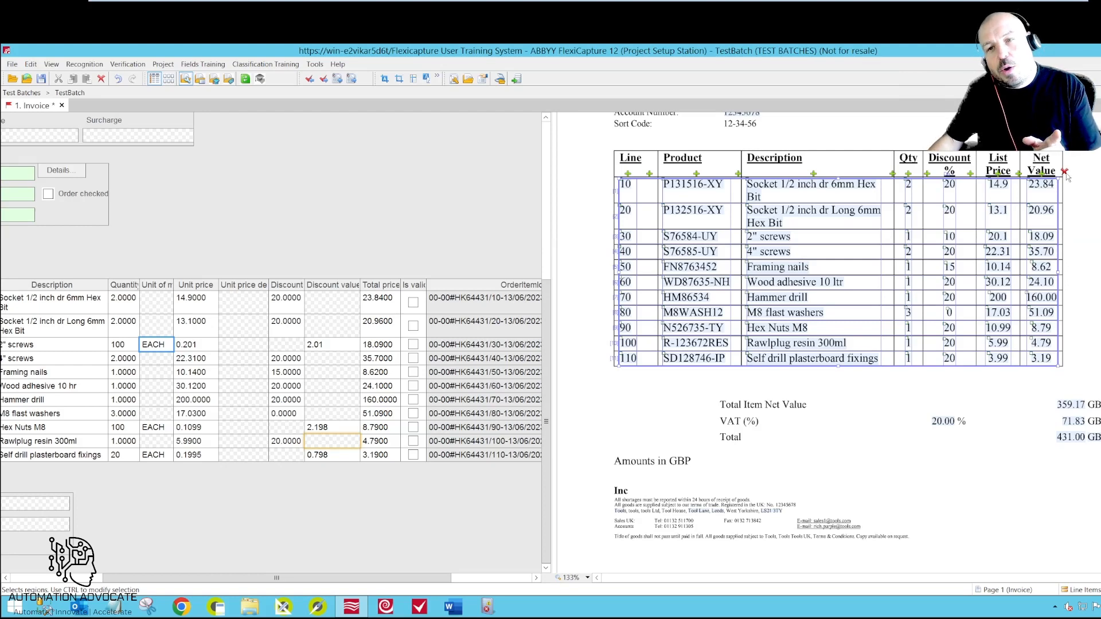
click(1064, 171)
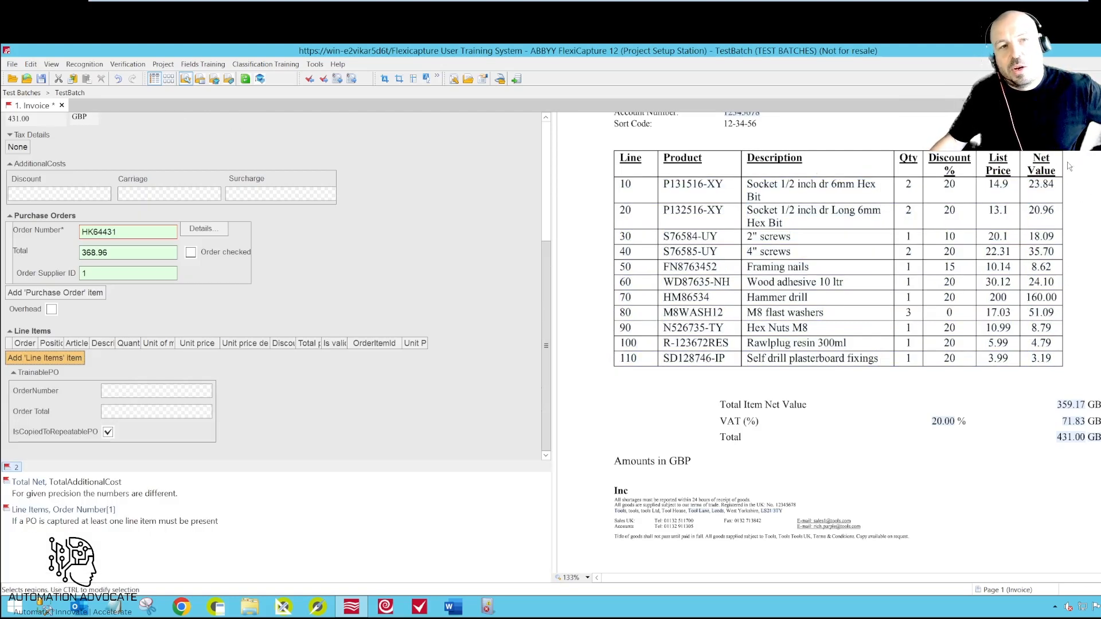
click(10, 343)
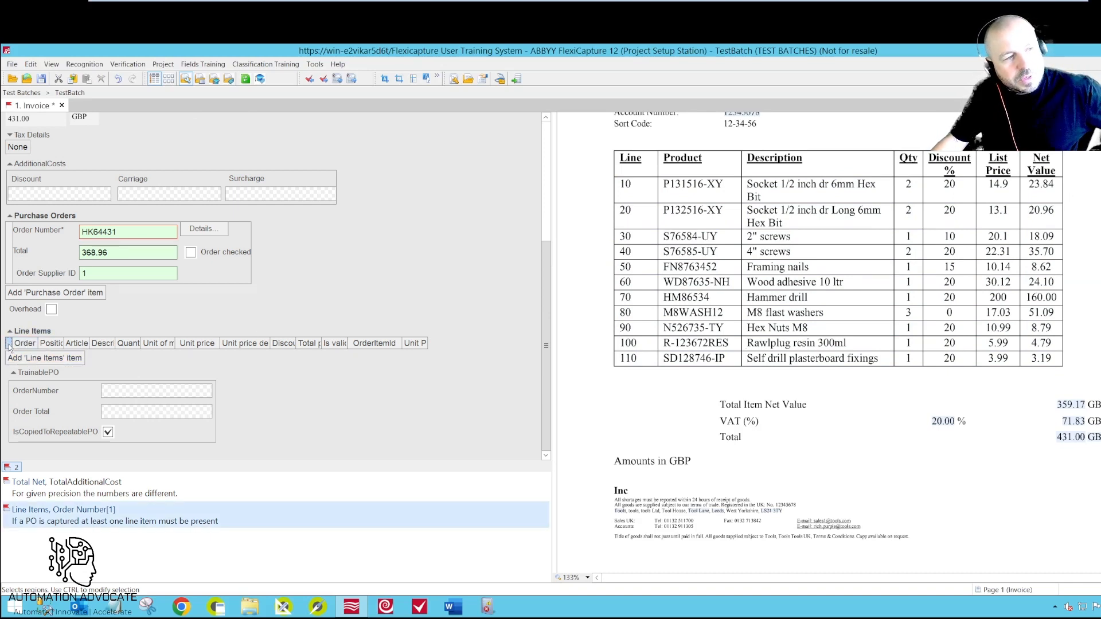
Draw a line items region around the line 10 row of the invoice image and fit its borders to that row.
click(10, 344)
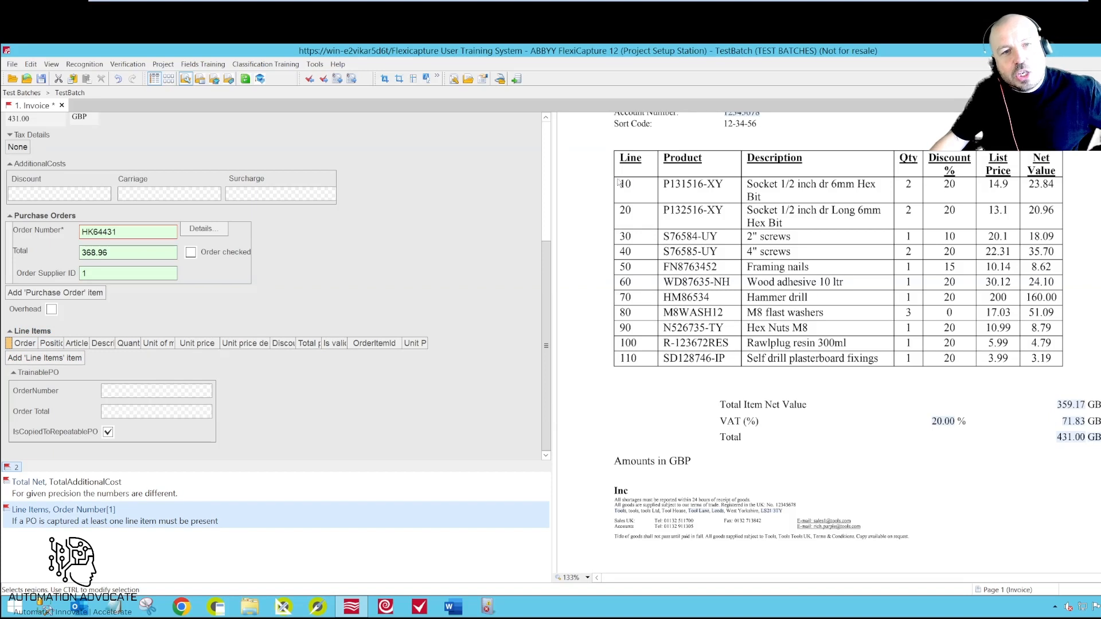
drag(608, 176, 1073, 212)
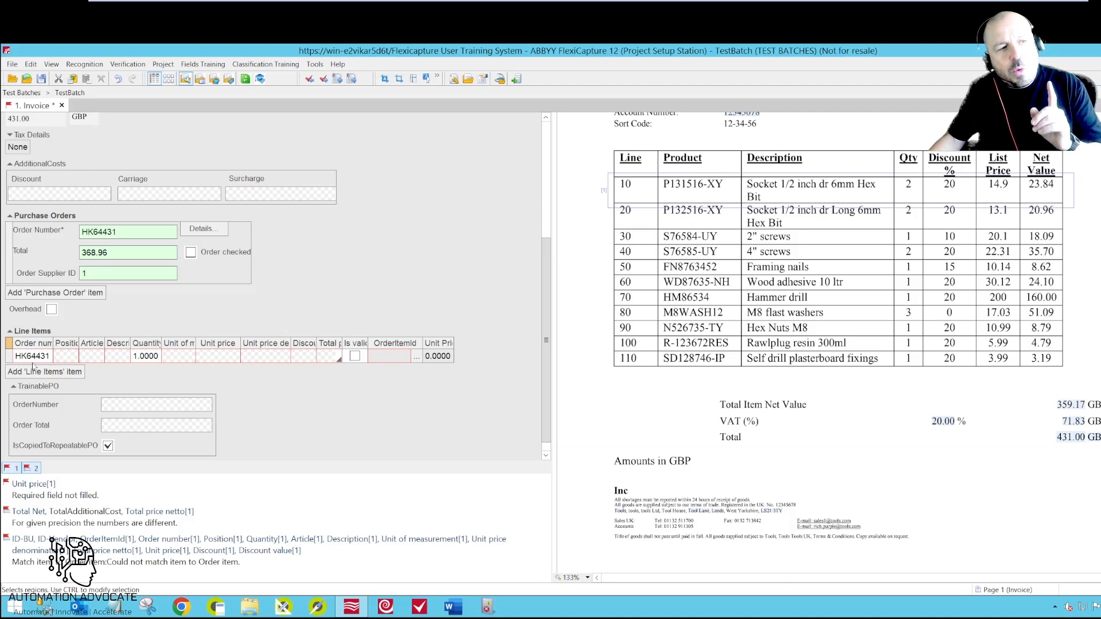
click(66, 356)
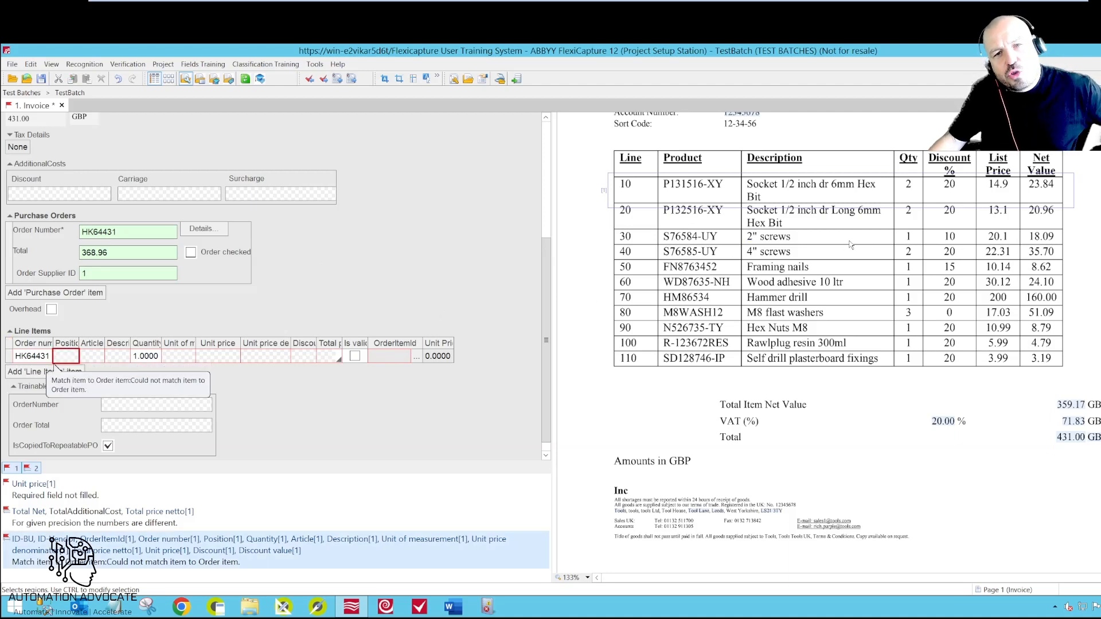
click(880, 193)
click(866, 184)
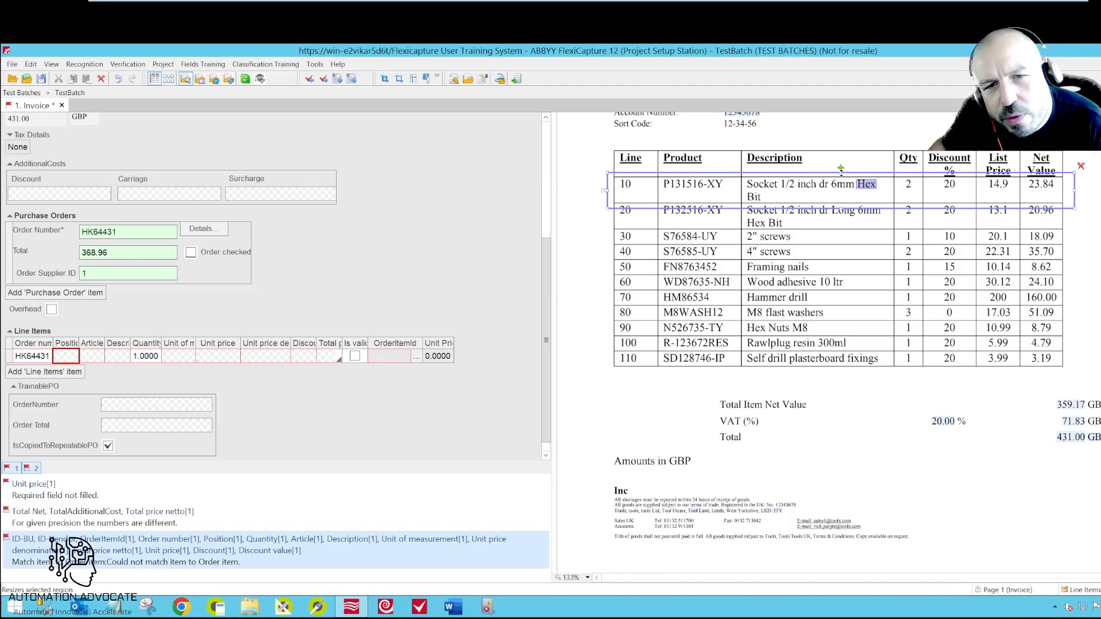
click(843, 210)
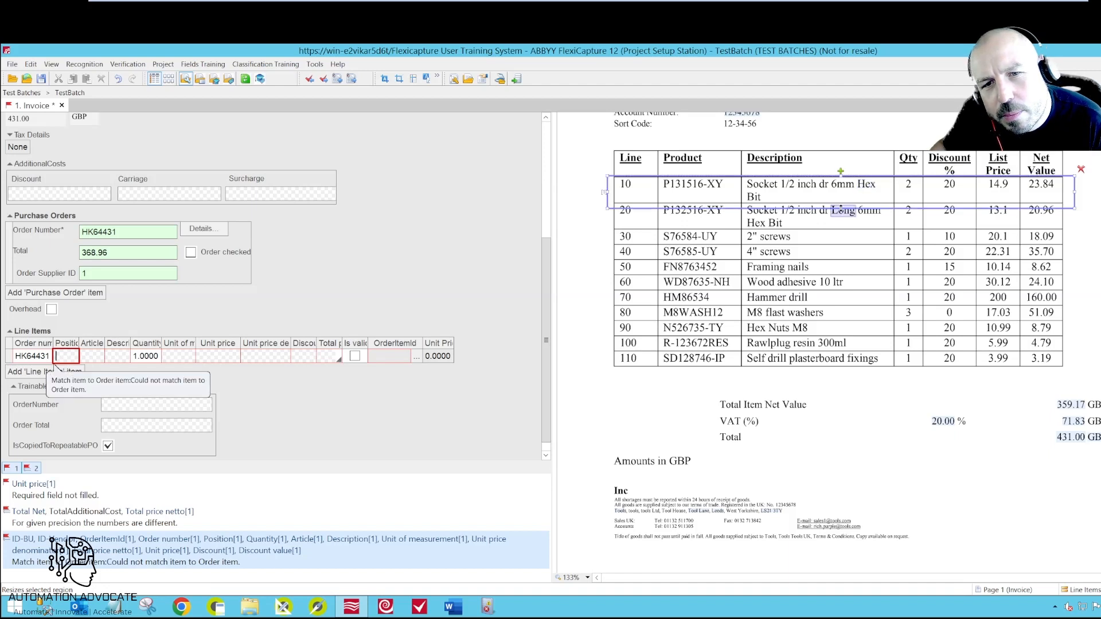
click(841, 203)
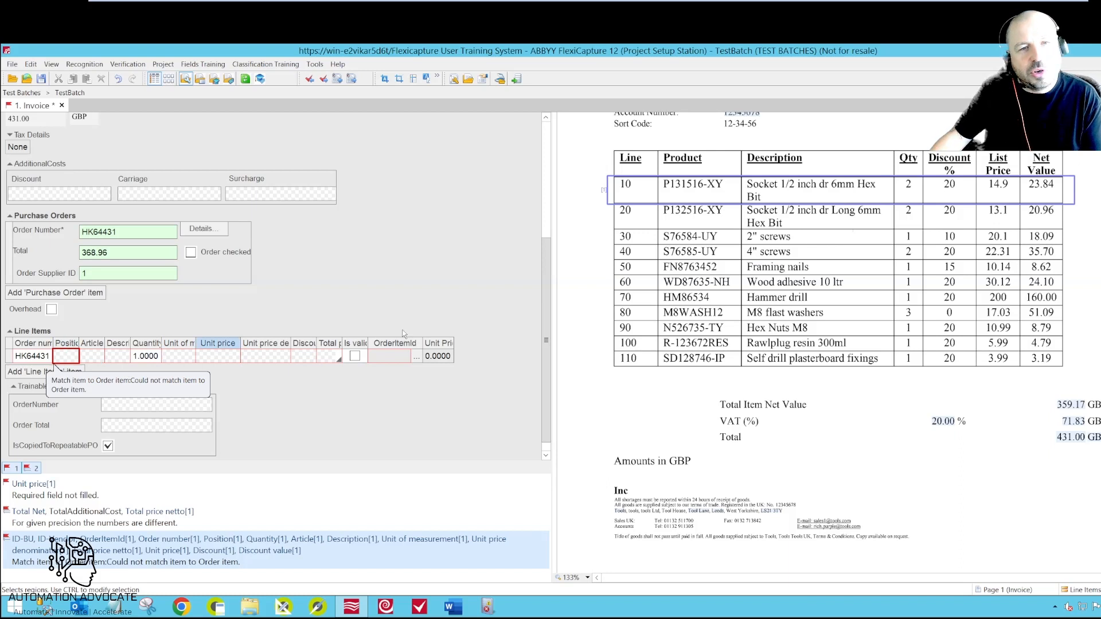
Capture position 10, article P131516-XY, description "Socket 1/2 inch dr 6mm Hex Bit" and quantity 2 from the invoice's first item row.
drag(619, 179, 631, 189)
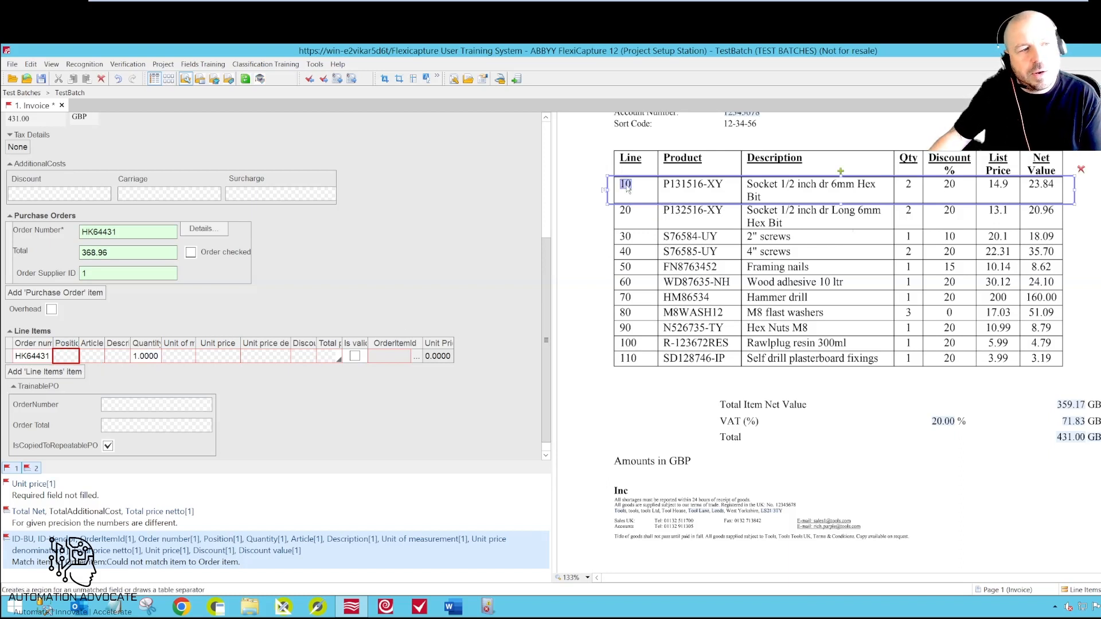
key(Tab)
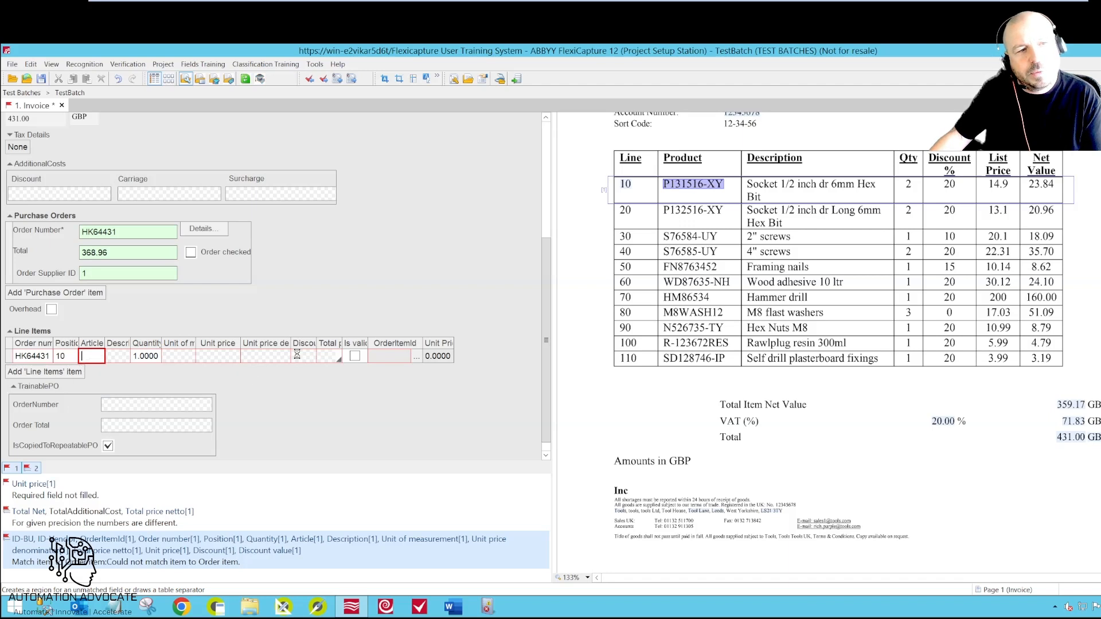
click(131, 358)
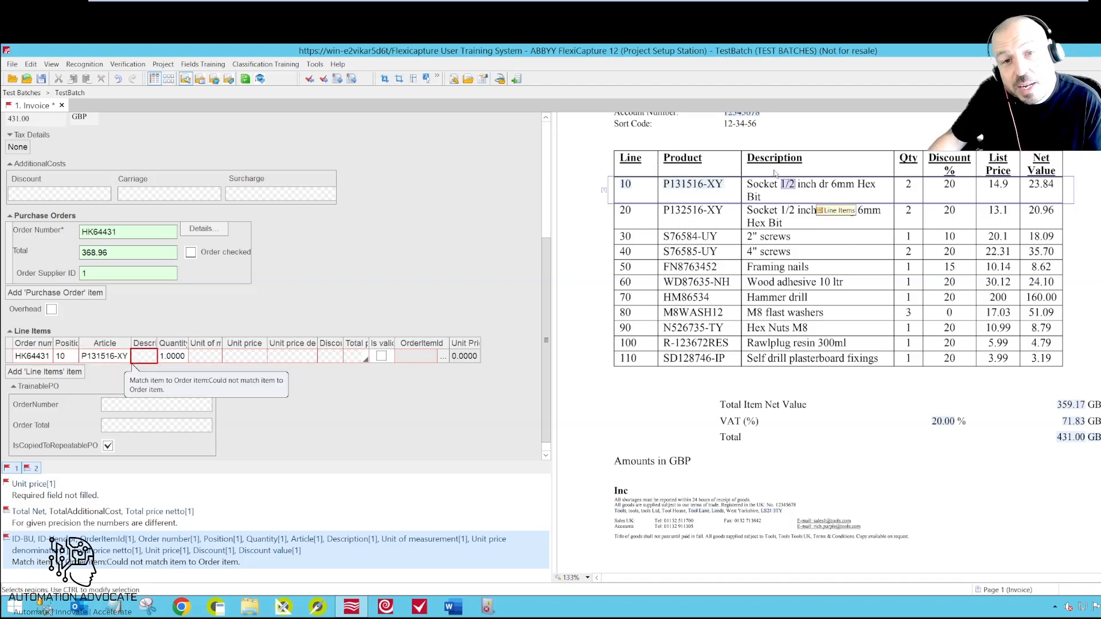
drag(743, 183, 893, 205)
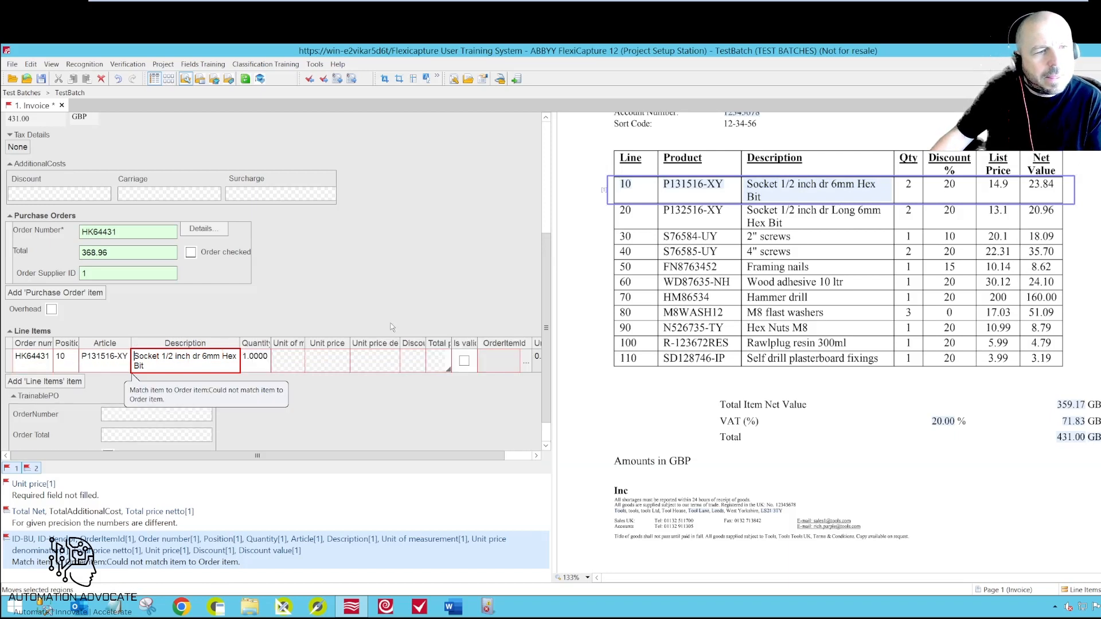
key(Tab)
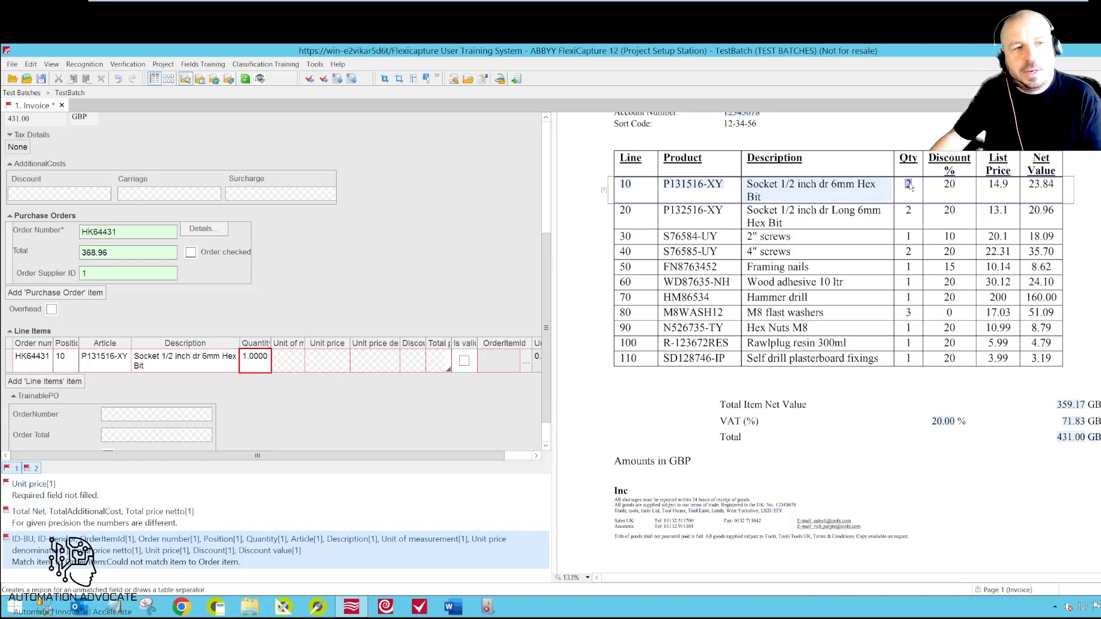
click(908, 184)
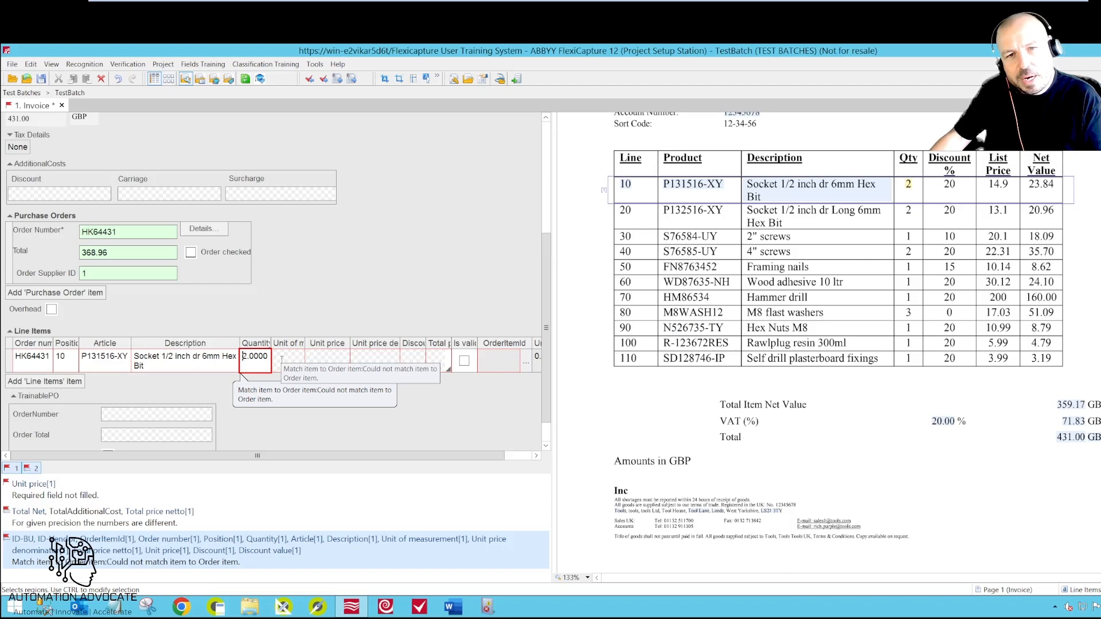
Capture the first line item's unit price 14.9, total price 23.84 and discount 20 from the invoice image.
click(326, 359)
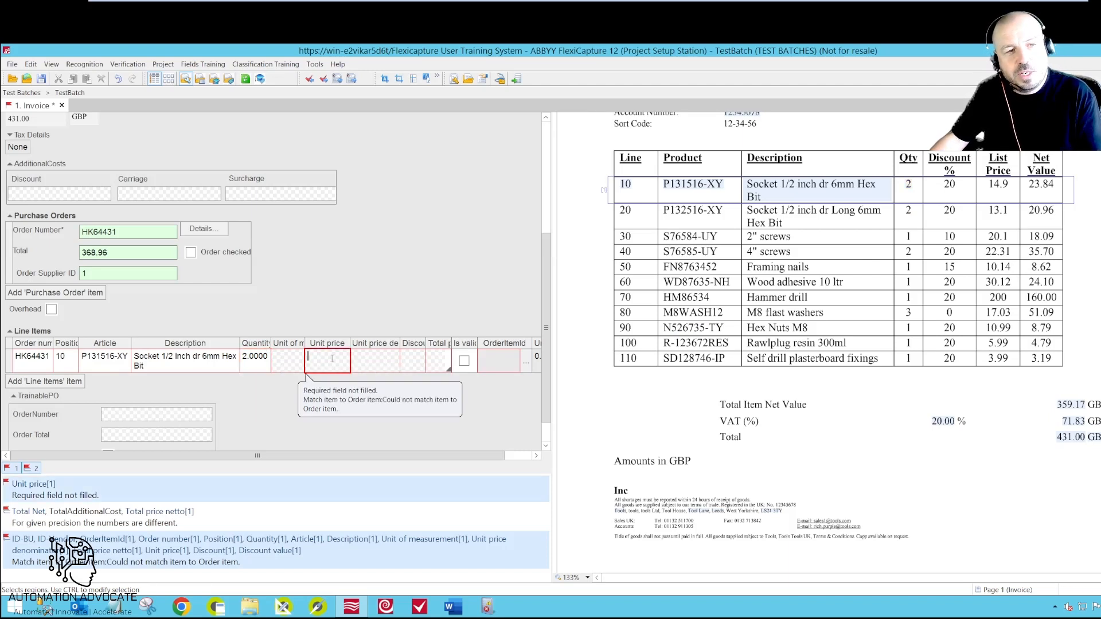
click(998, 185)
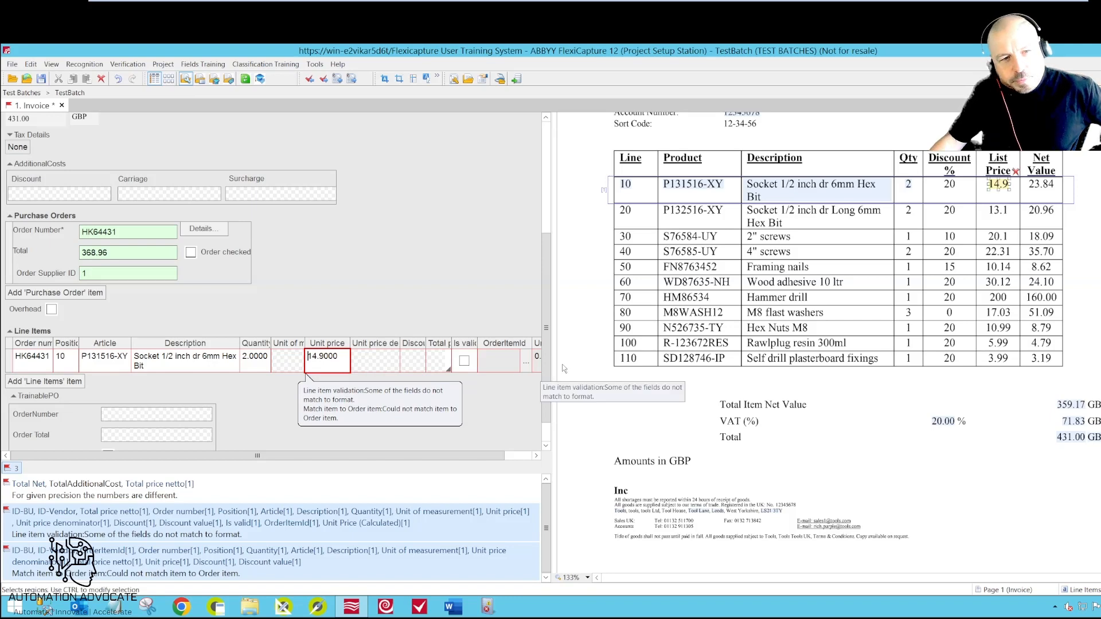
click(439, 358)
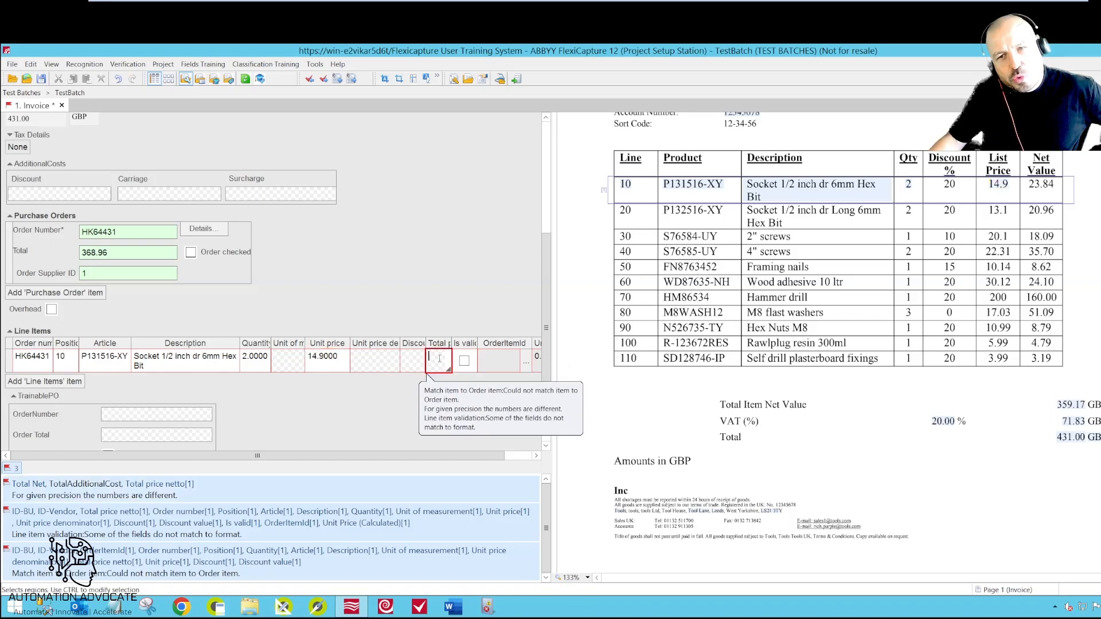
click(1042, 188)
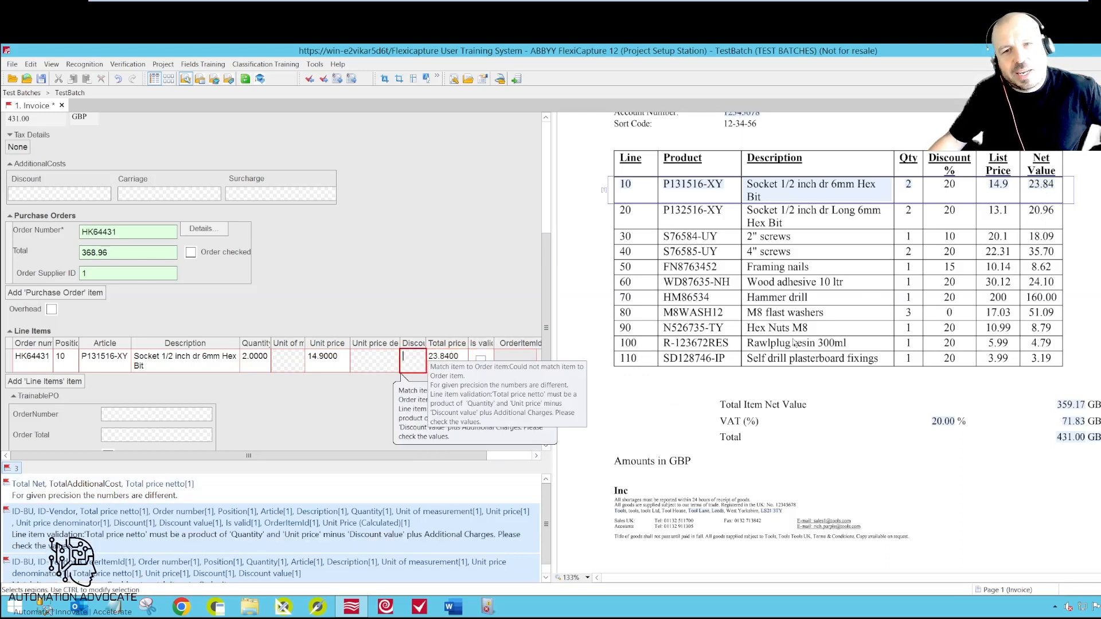
click(949, 184)
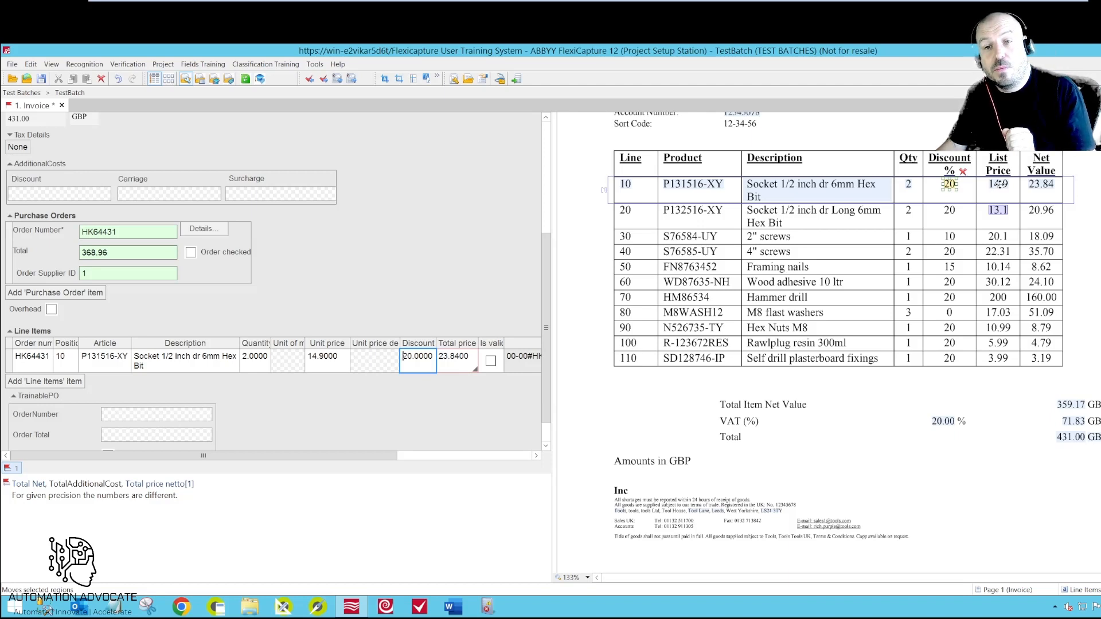
Continue the line items from the first row to capture the remaining invoice rows, and save the invoice.
right_click(998, 184)
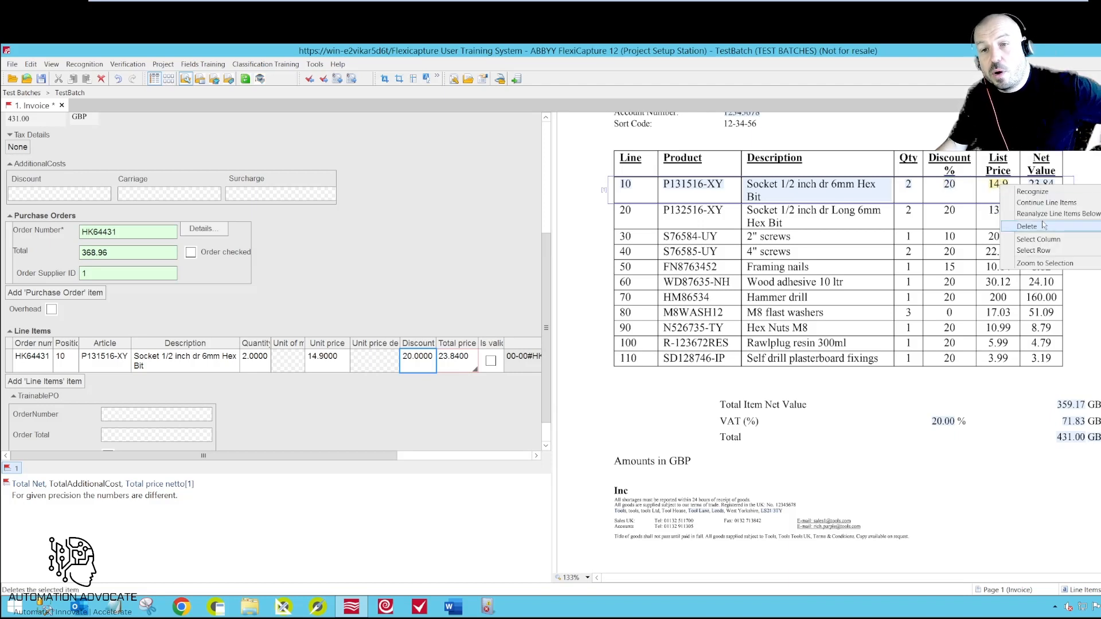
click(1053, 204)
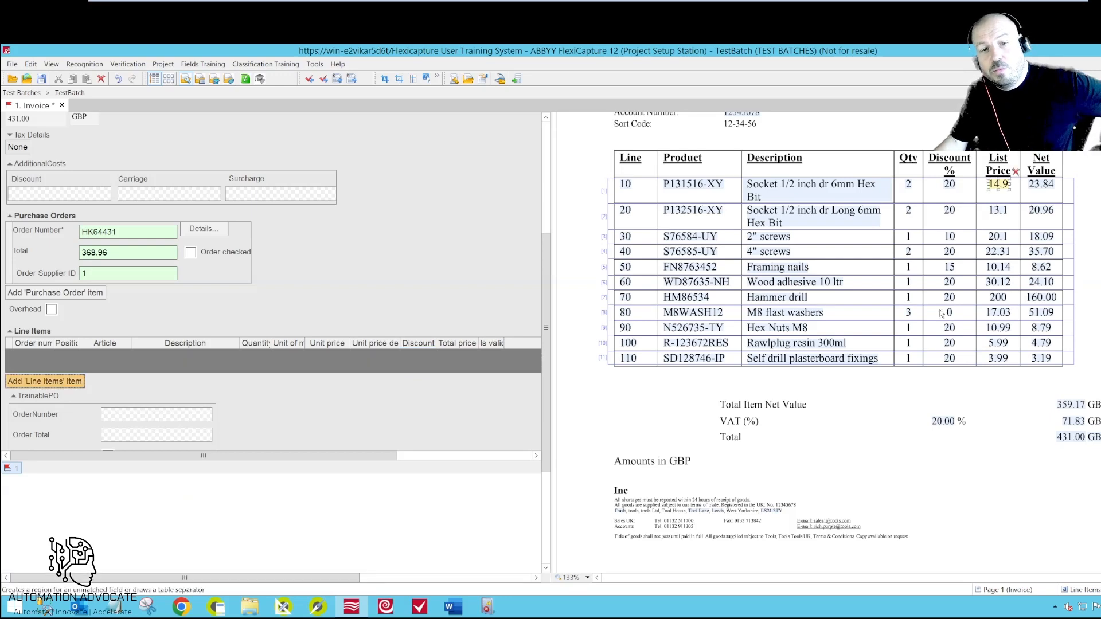
scroll(198, 347, down, 5)
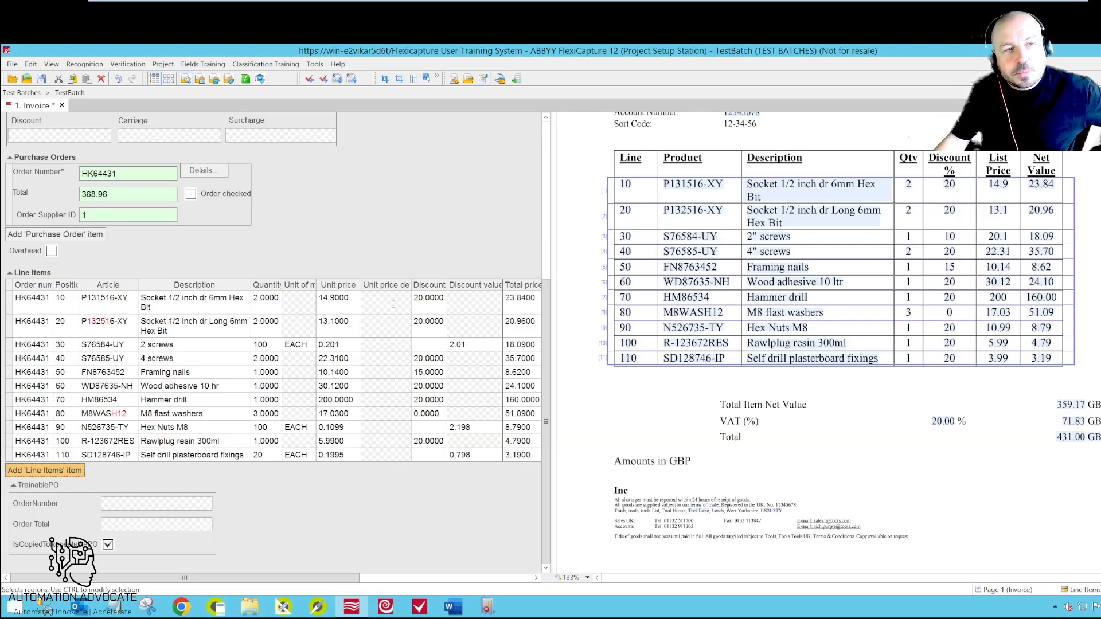
click(41, 78)
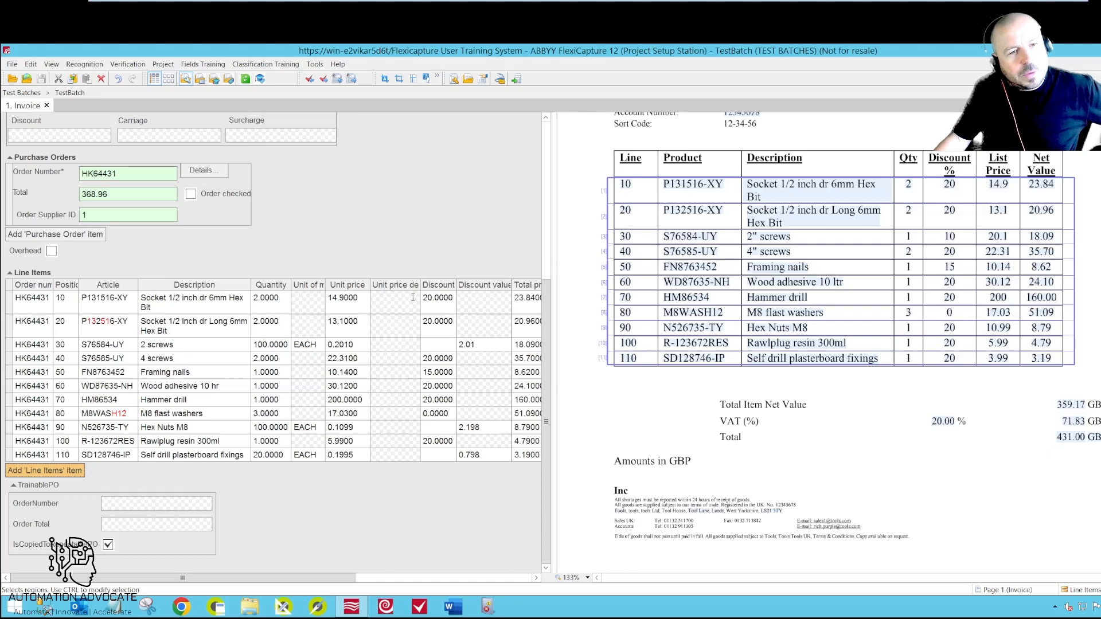
Check the field extraction training batches, then return to the test batches and open TestBatch.
click(51, 63)
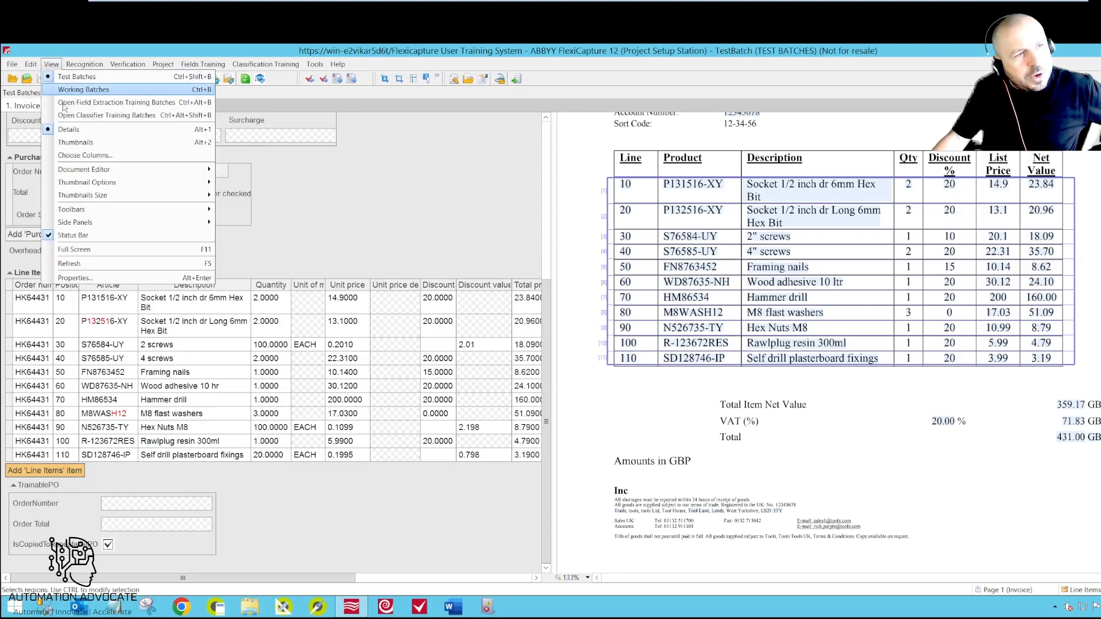
click(74, 103)
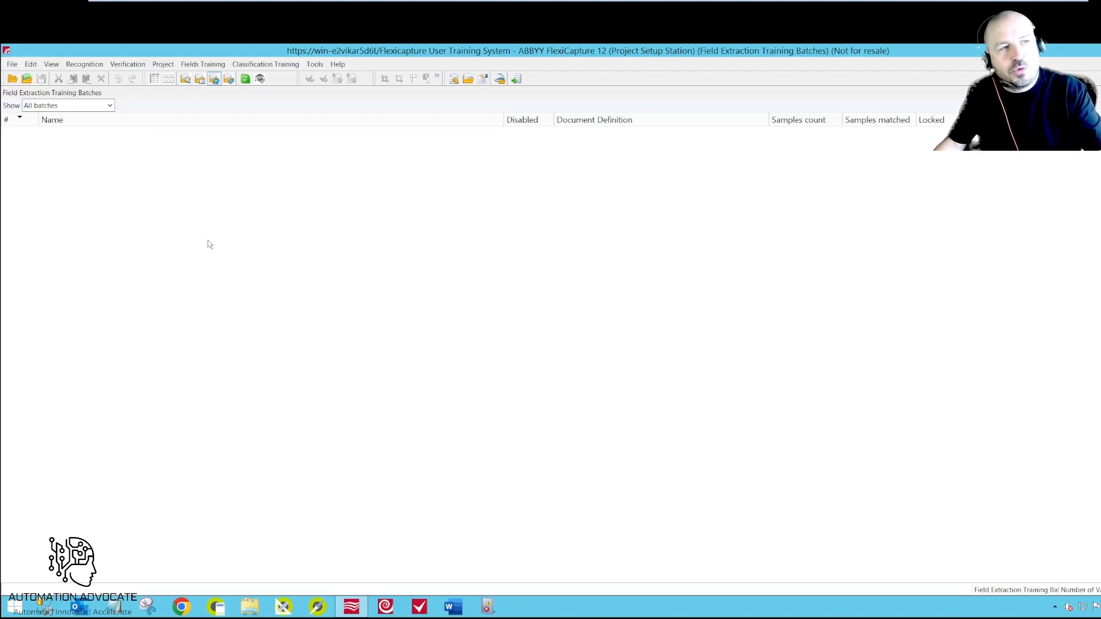
click(50, 65)
click(57, 77)
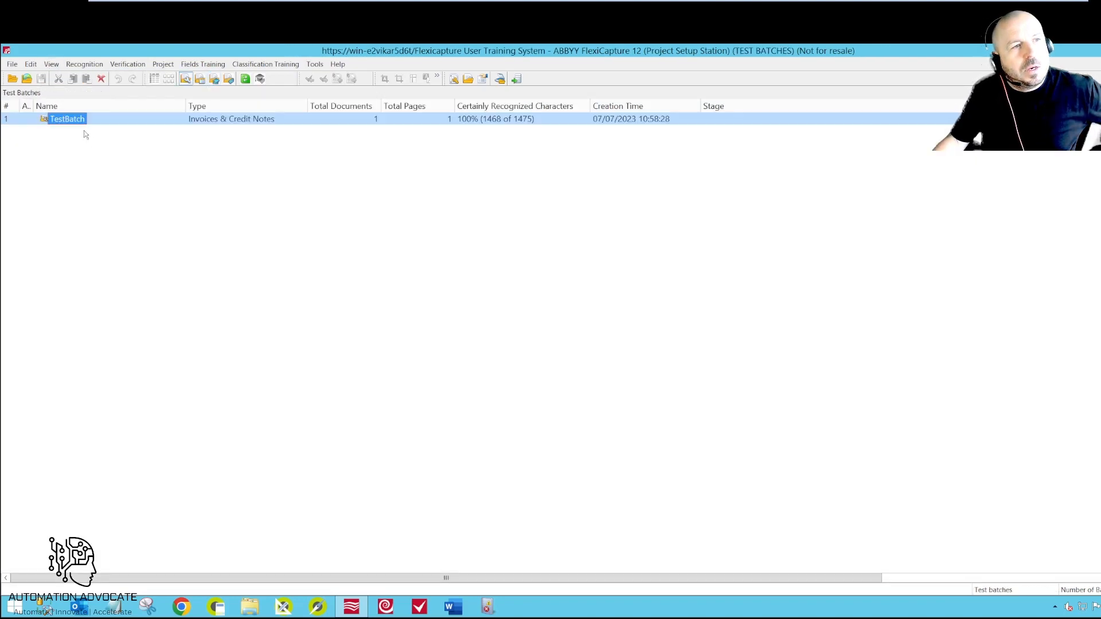
double_click(73, 125)
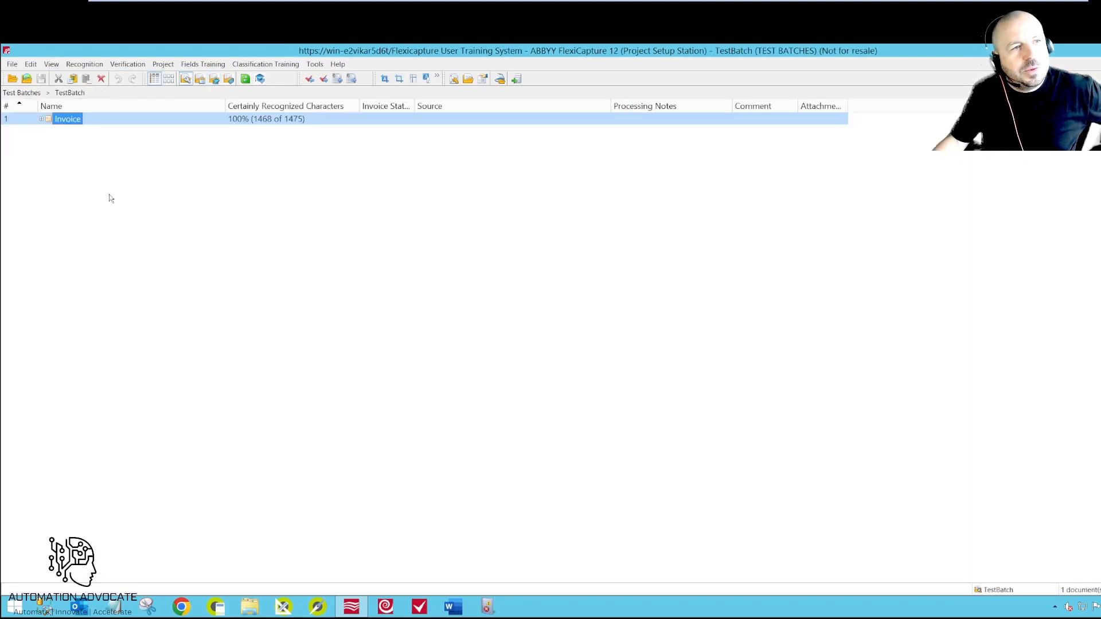
Train the document definition on the Invoice document, showing the training details in an enlarged dialog, and close it on completion.
right_click(70, 122)
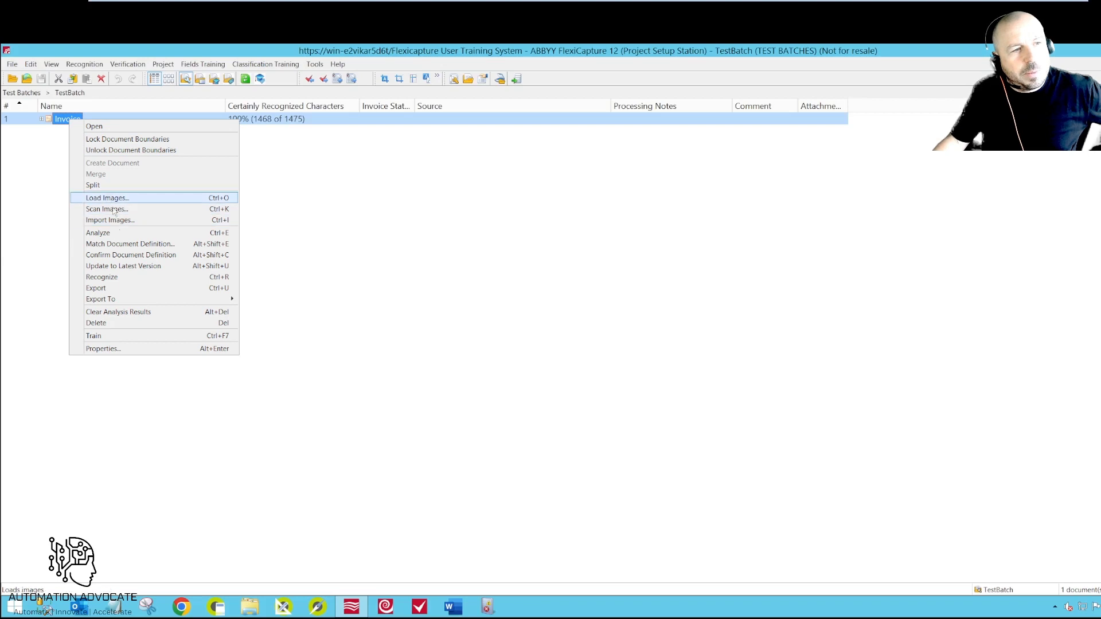
click(105, 338)
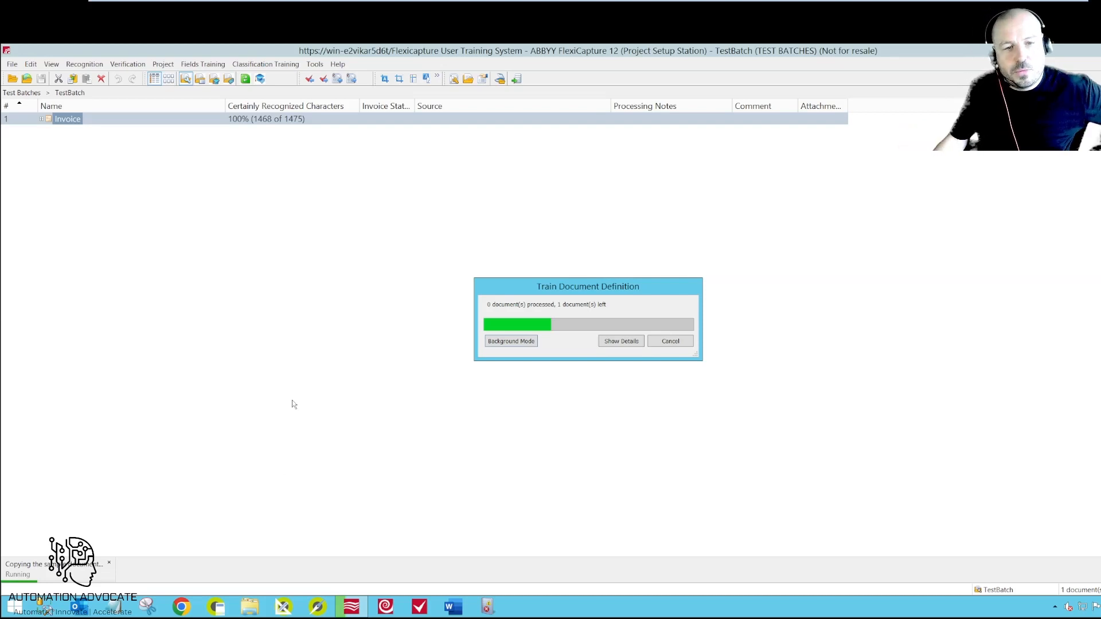
click(620, 341)
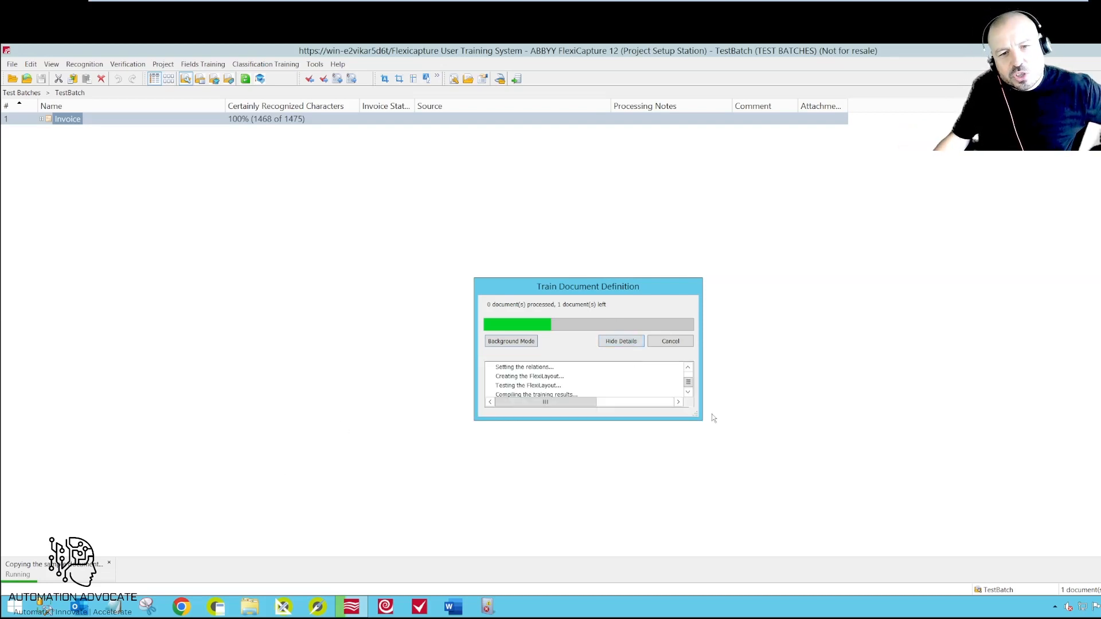
drag(700, 419, 807, 500)
drag(650, 289, 576, 222)
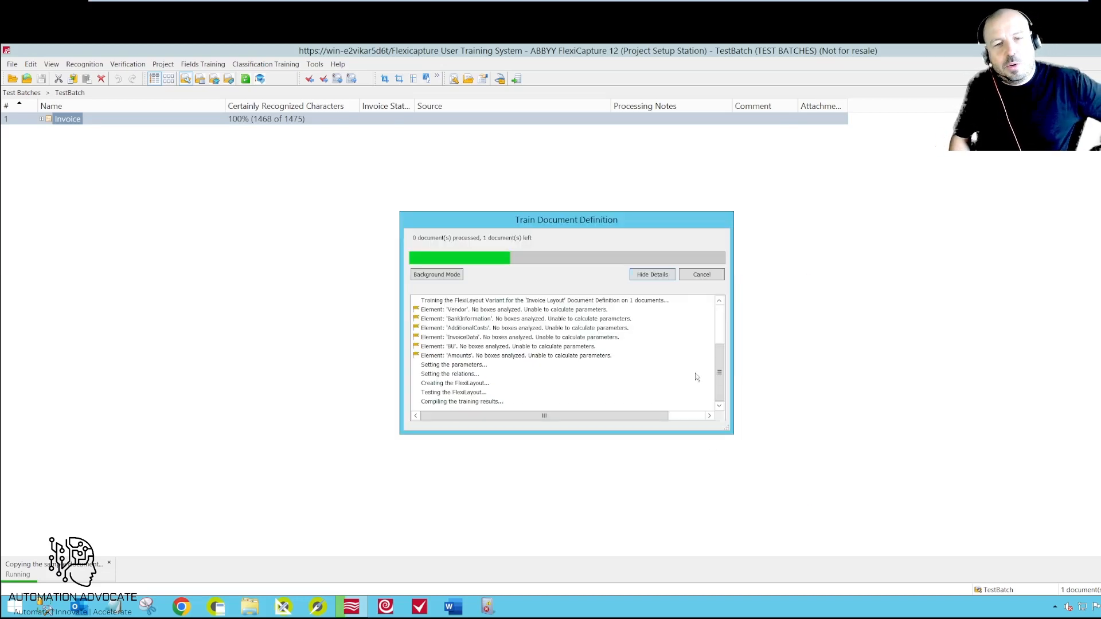
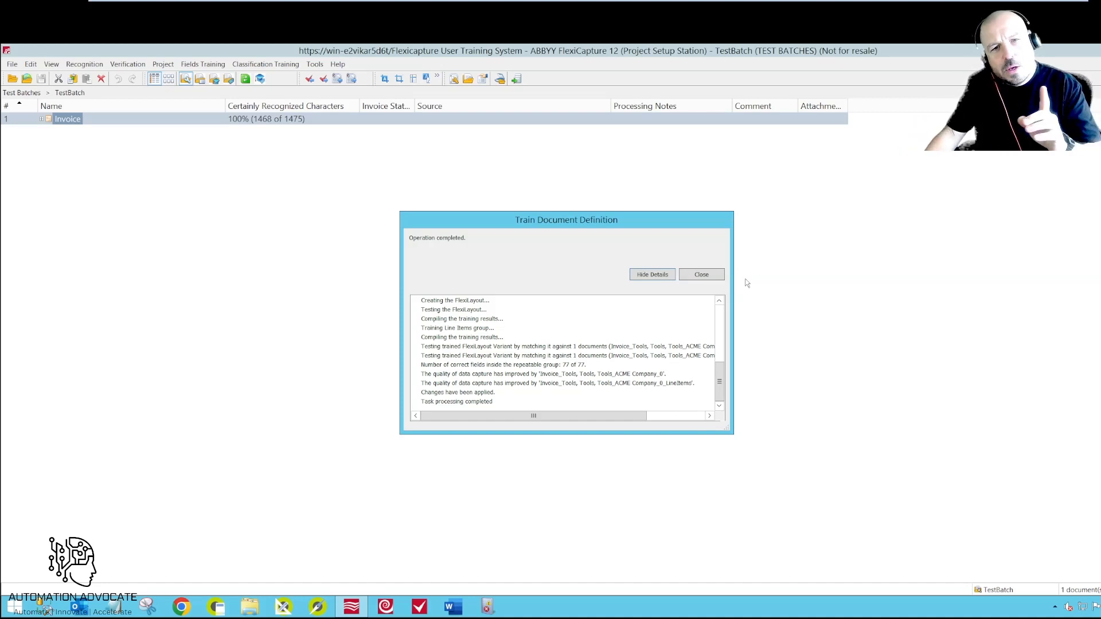
click(716, 274)
Inspect the list of field extraction training batches after the training and return to the test batches.
click(51, 64)
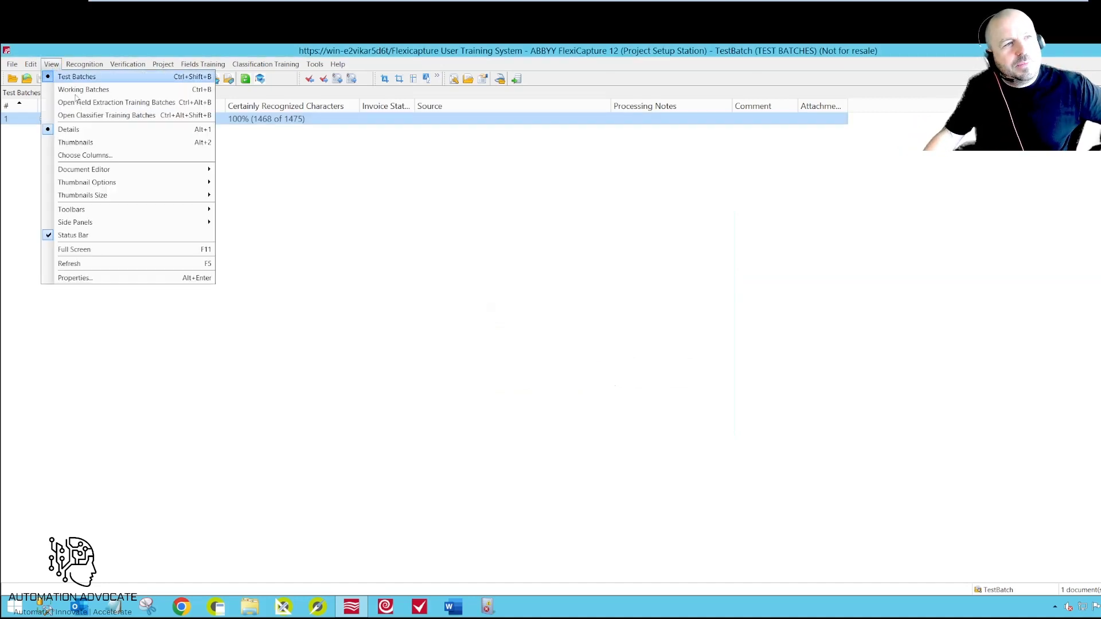
click(86, 102)
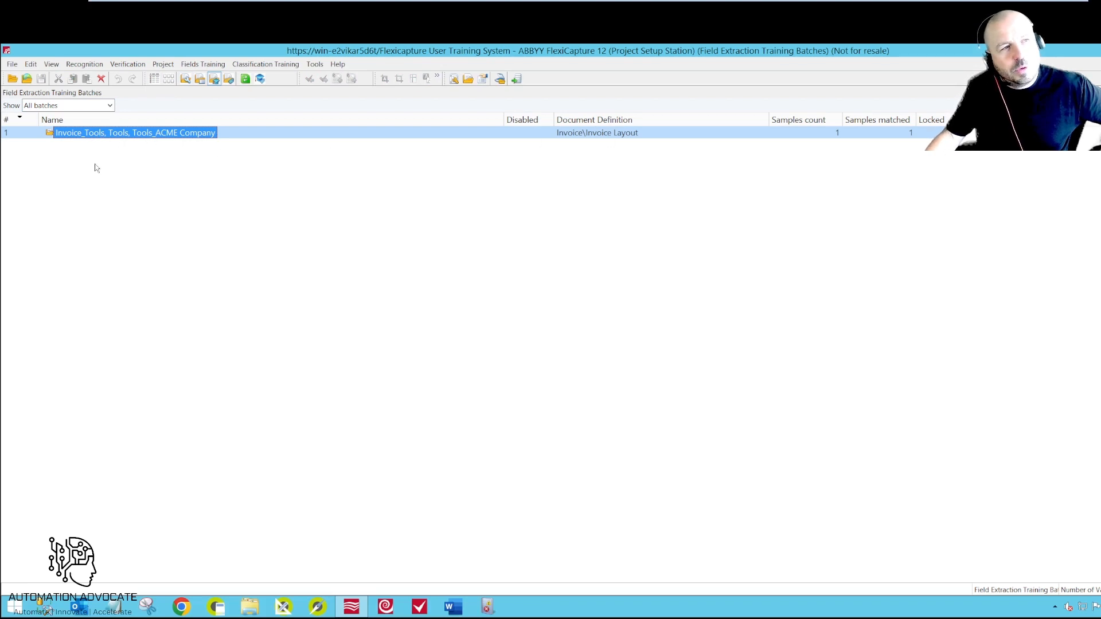
click(51, 65)
click(75, 74)
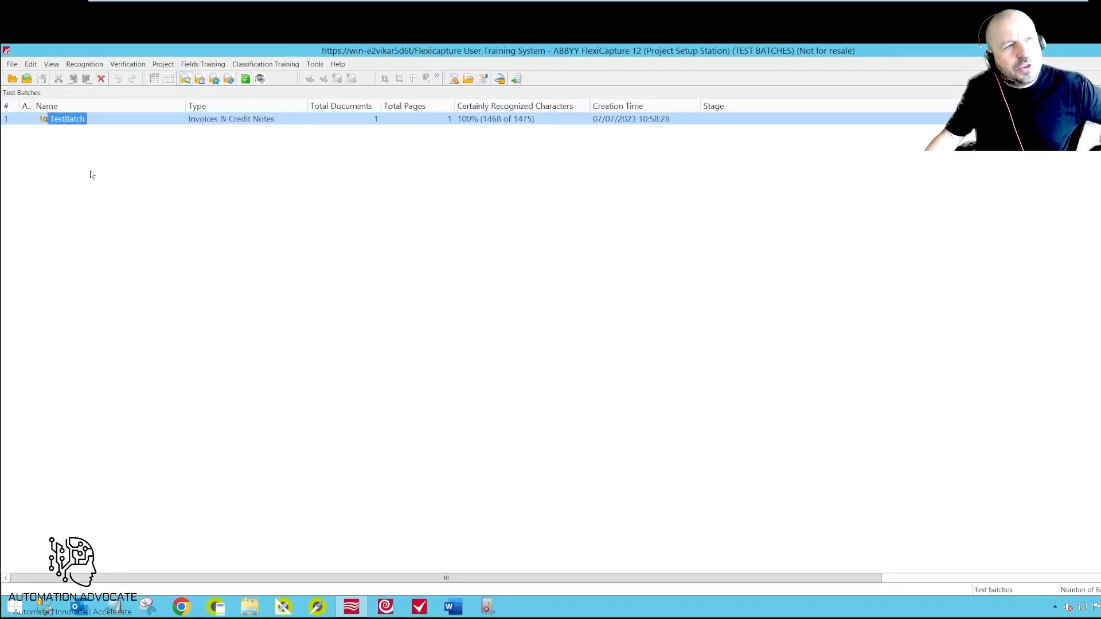
Create a second test batch with the Invoices & Credit Notes batch type.
right_click(91, 172)
click(115, 178)
click(662, 321)
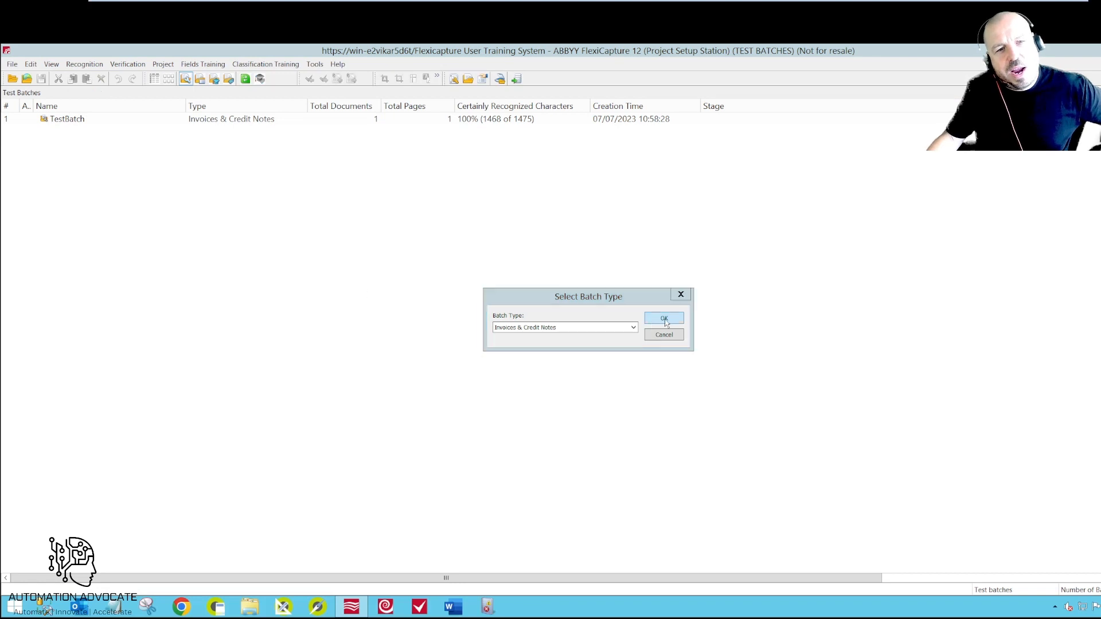
right_click(73, 132)
click(109, 151)
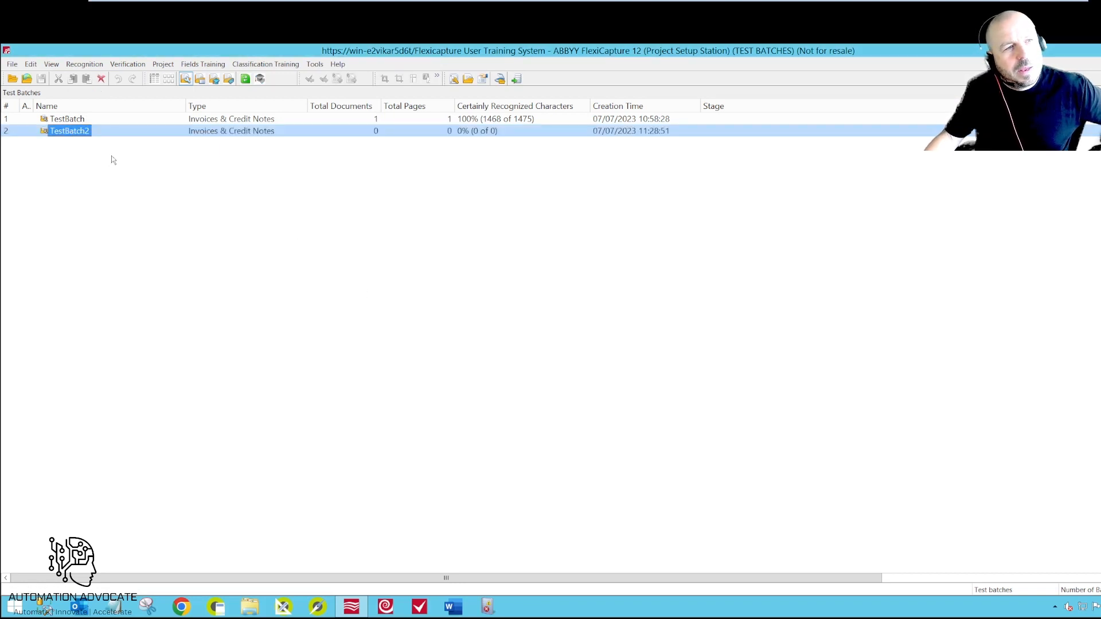
Add the invoice image to TestBatch2 for recognition and open the batch.
double_click(543, 300)
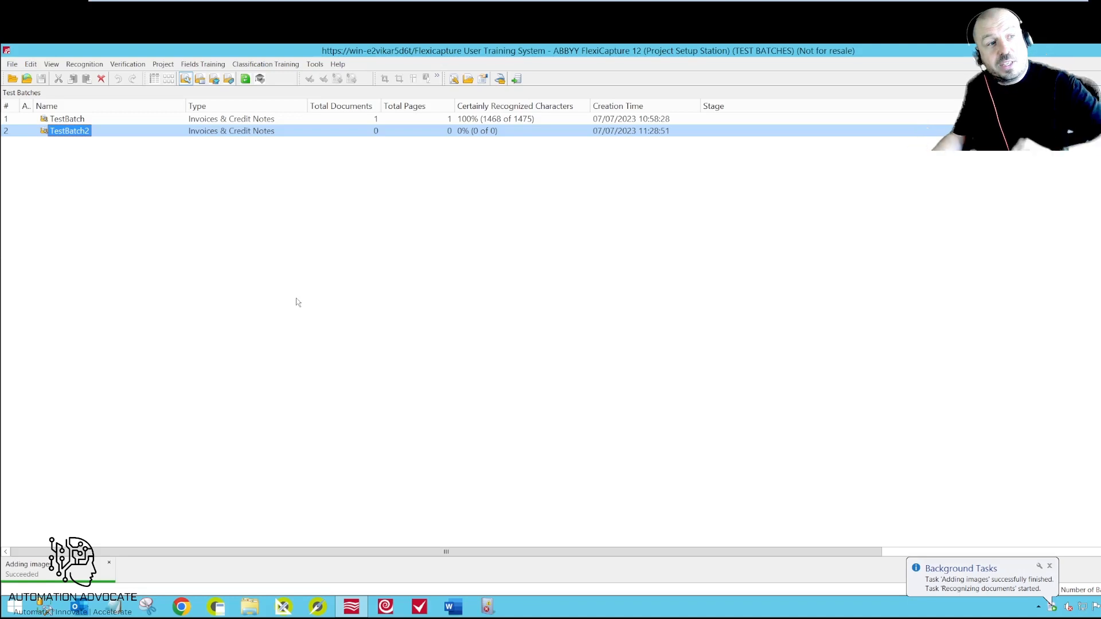
double_click(74, 130)
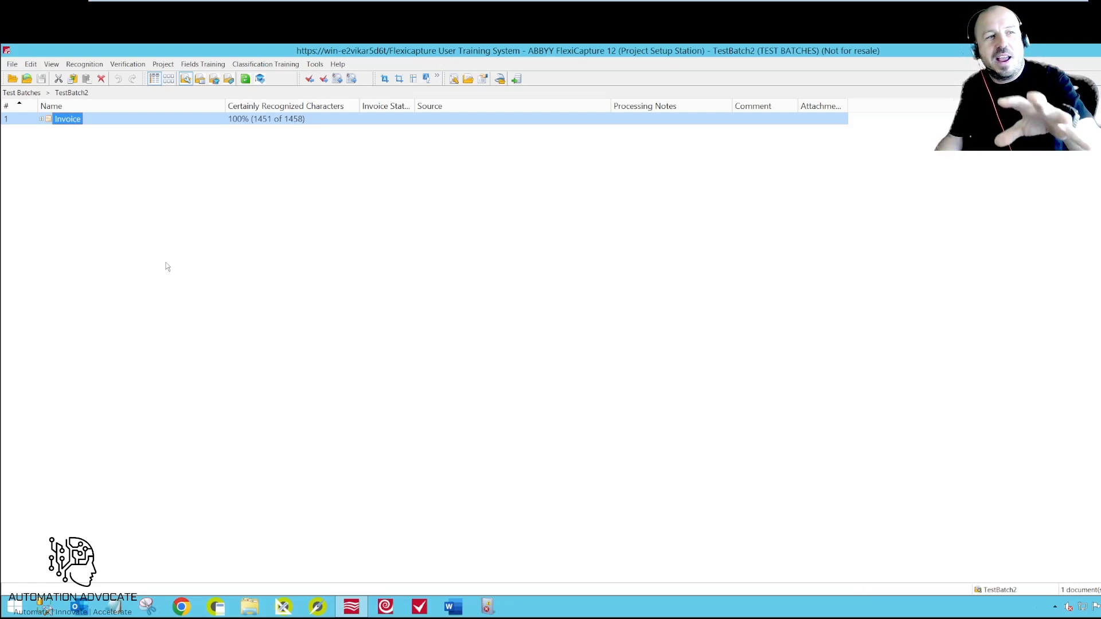
Open the batch's Invoice document and check its captured header fields and line items, including the discount values, against the invoice image.
double_click(72, 118)
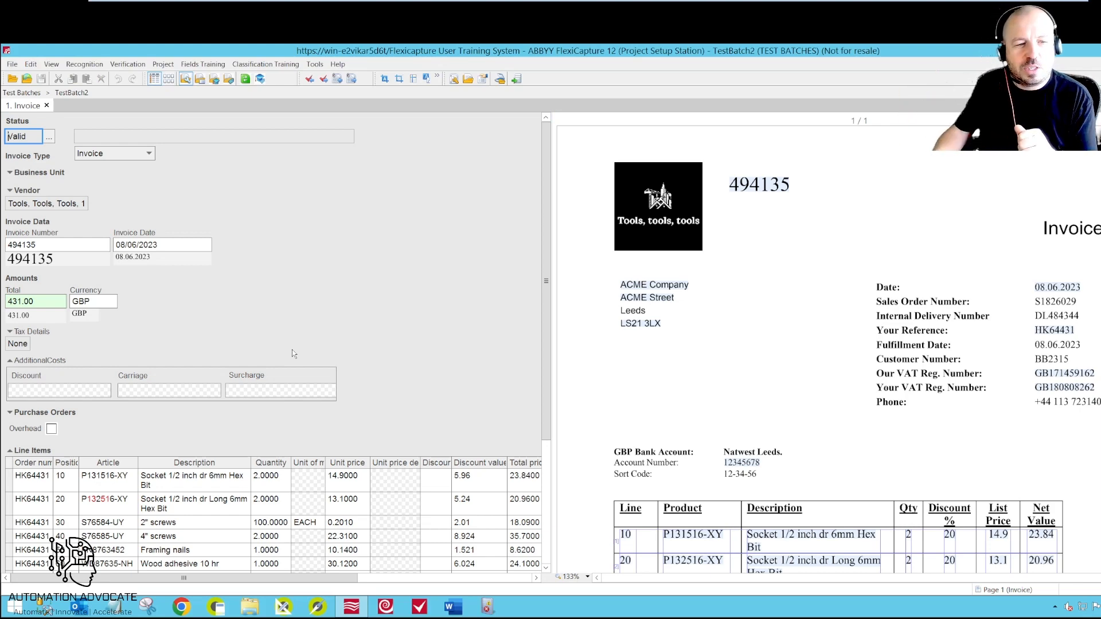
scroll(425, 350, down, 3)
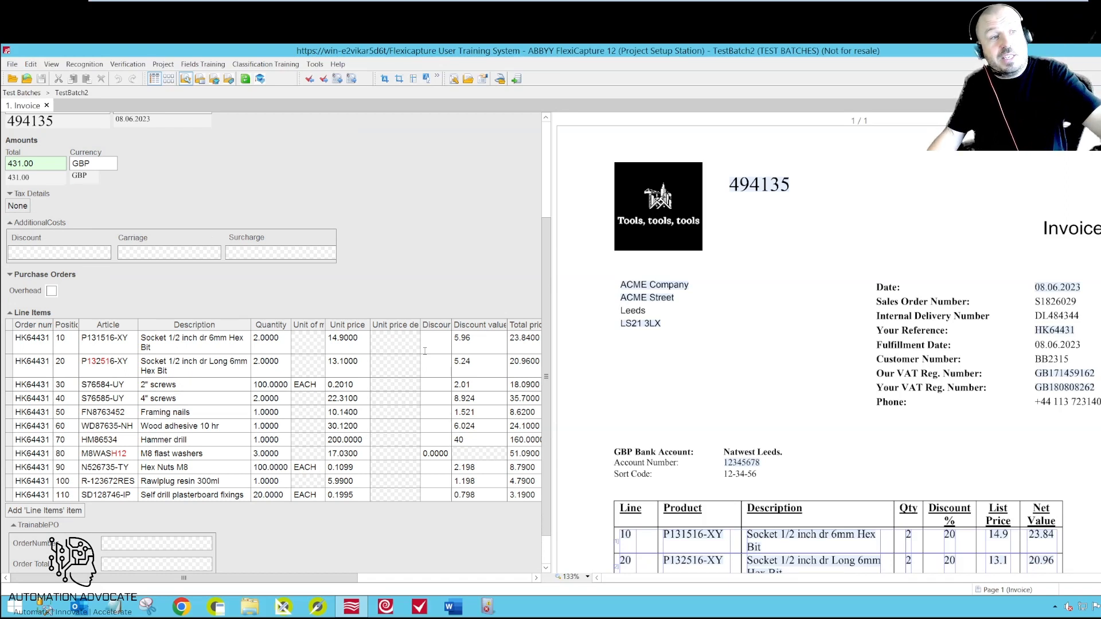
scroll(414, 364, up, 3)
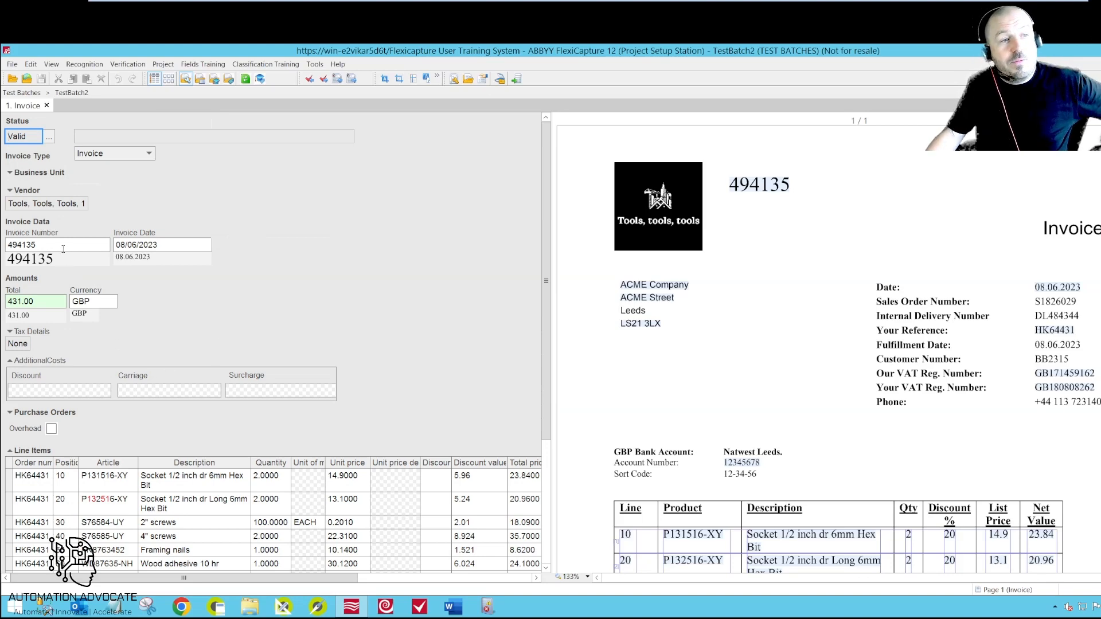
scroll(255, 321, down, 3)
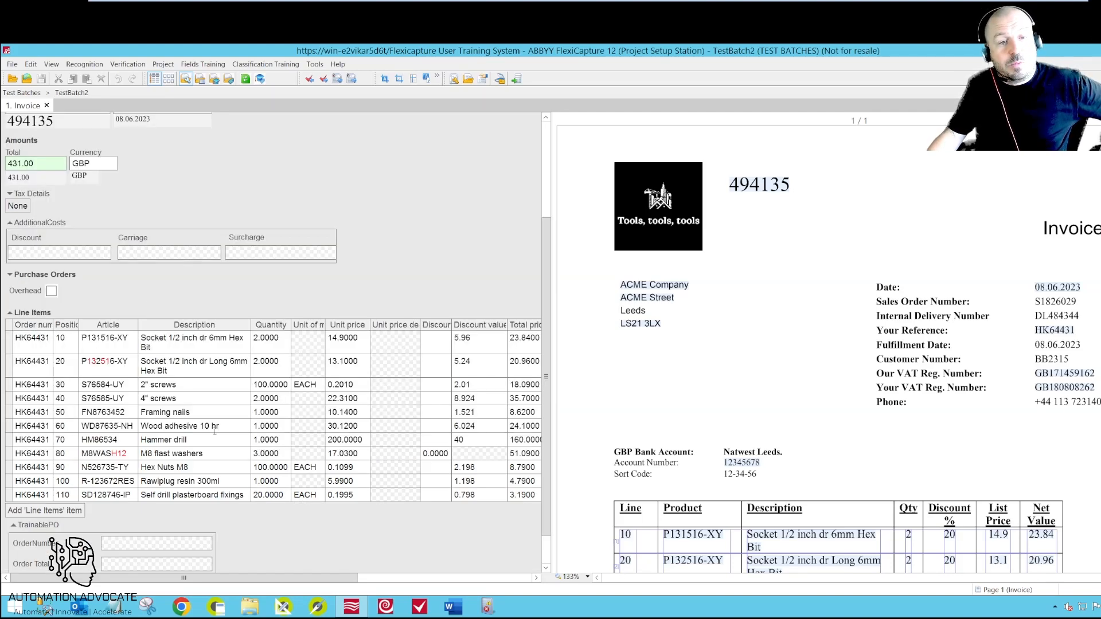